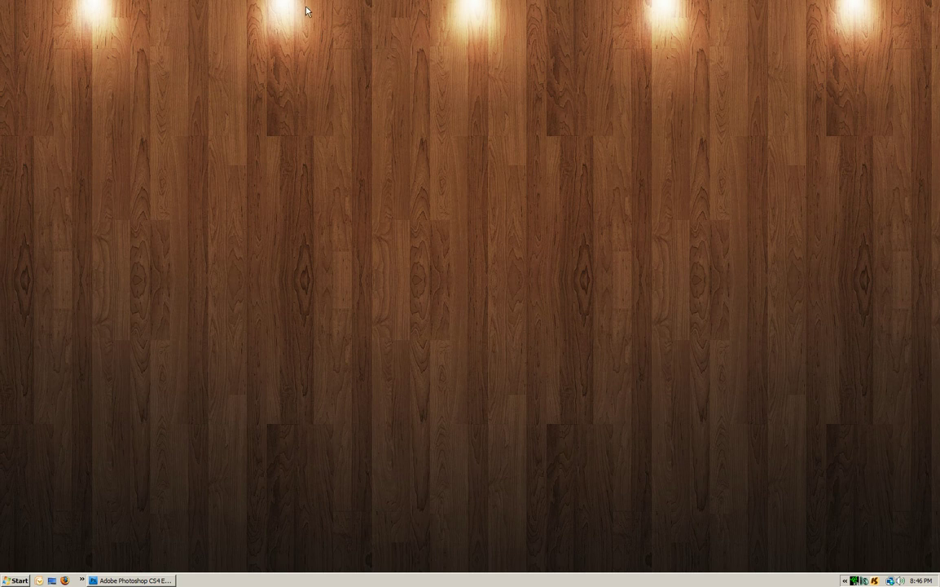
# Switch to the tree photo in Adobe Photoshop CS4, activate the Rectangular Marquee tool and collapse the Character palette
pyautogui.click(155, 580)
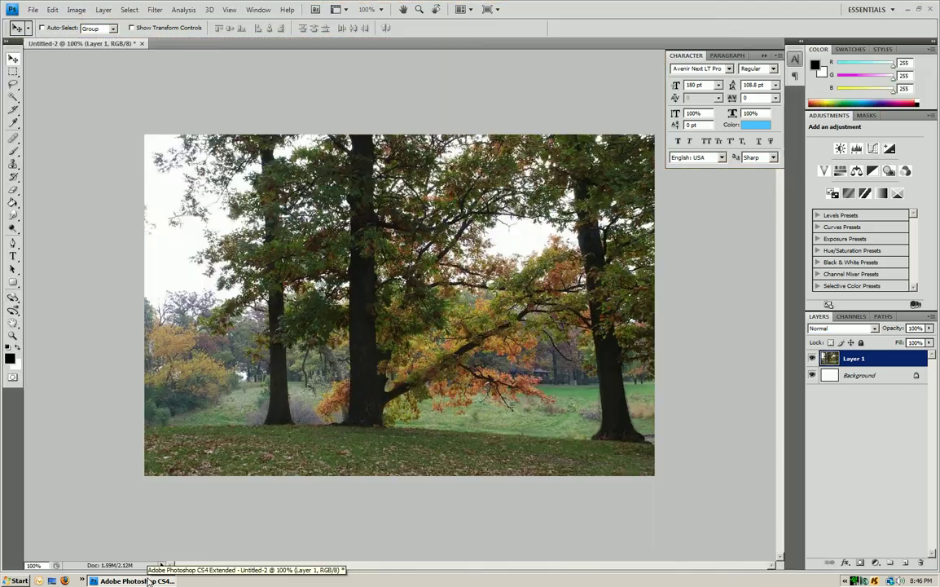
pyautogui.click(13, 71)
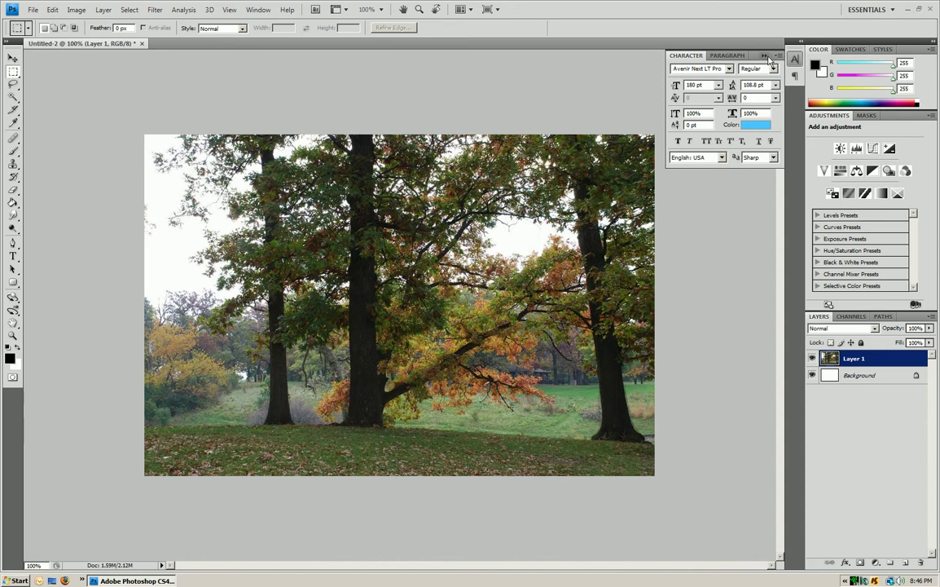
pyautogui.click(689, 55)
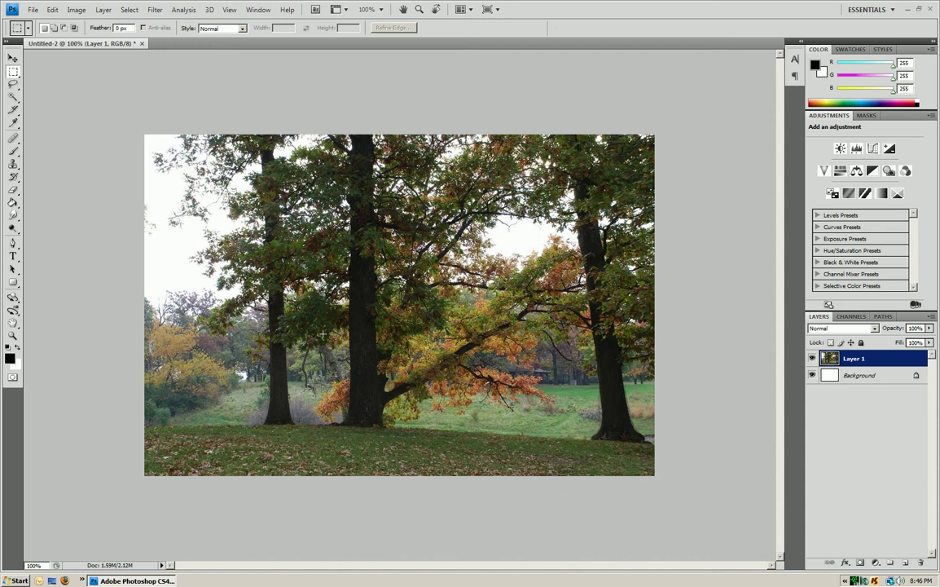
# Add a Curves adjustment layer above Layer 1, keeping the default name, Normal mode and 100% opacity
pyautogui.click(104, 10)
pyautogui.moveTo(122, 102)
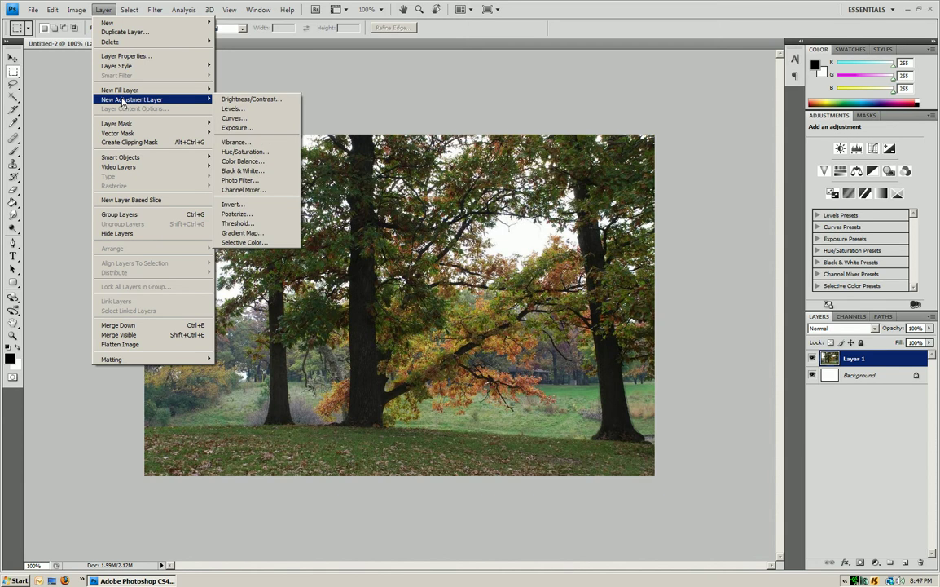
pyautogui.click(227, 120)
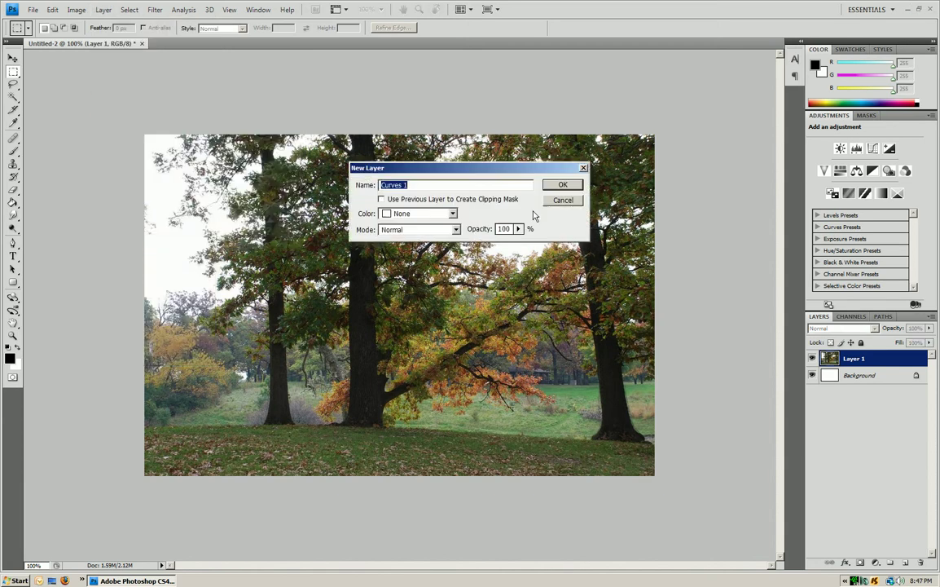
pyautogui.click(514, 168)
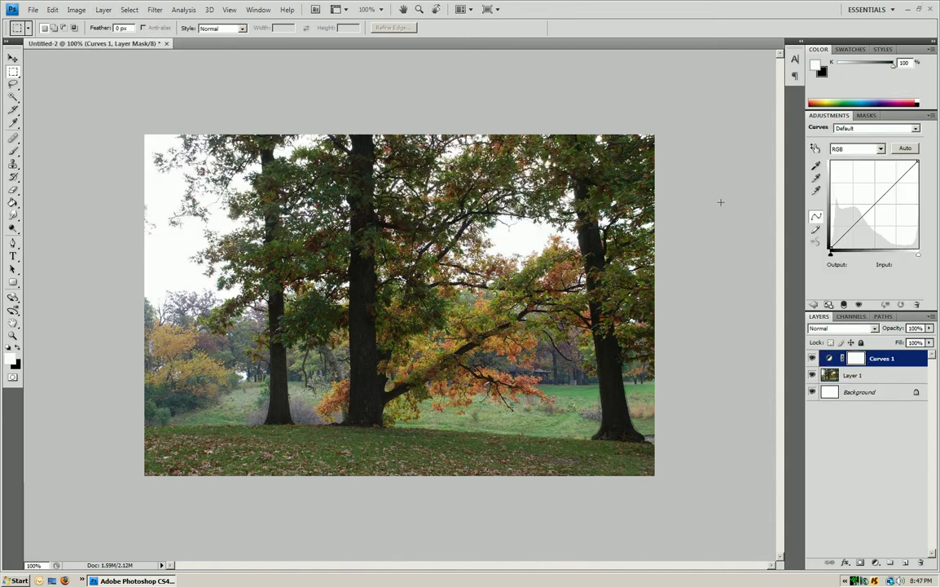
# Auto-correct the curve, then shape the RGB curve with added points, setting the highlight point at input 200, output 204
pyautogui.click(903, 150)
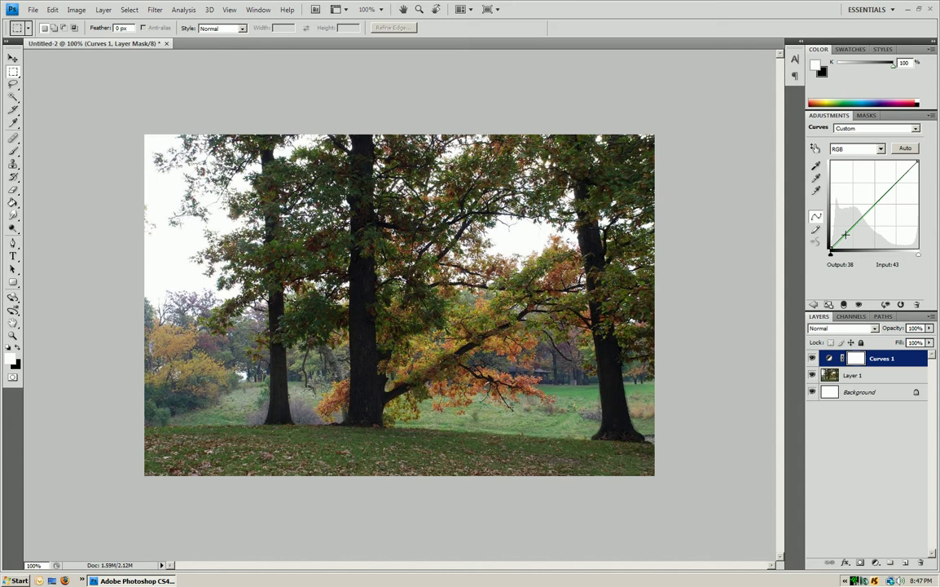
pyautogui.moveTo(841, 237)
pyautogui.mouseDown()
pyautogui.moveTo(847, 243)
pyautogui.moveTo(837, 221)
pyautogui.moveTo(847, 236)
pyautogui.moveTo(839, 227)
pyautogui.moveTo(838, 241)
pyautogui.mouseUp()
pyautogui.click(872, 208)
pyautogui.moveTo(872, 208); pyautogui.dragTo(900, 178)
pyautogui.click(900, 177)
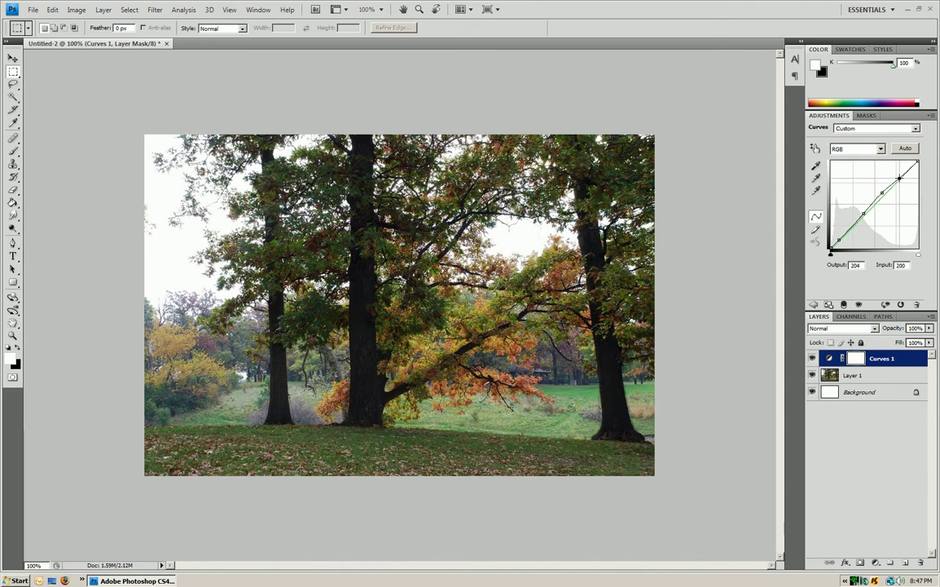
# Create a new layer above Curves 1 and apply the merged RGB image to it with Multiply blending at 100% opacity
pyautogui.click(865, 376)
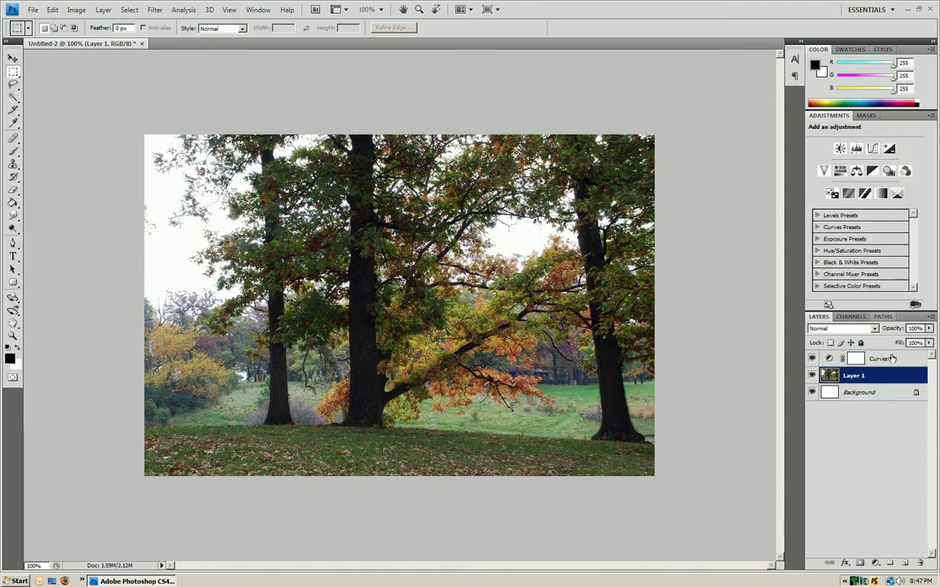
pyautogui.click(868, 359)
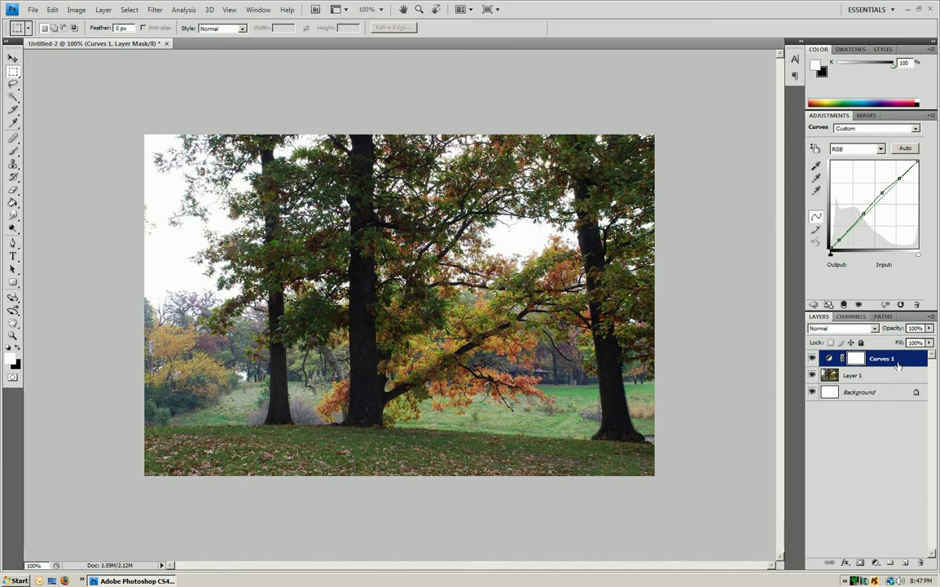
pyautogui.hotkey('ctrl', 'shift', 'n')
pyautogui.press('Return')
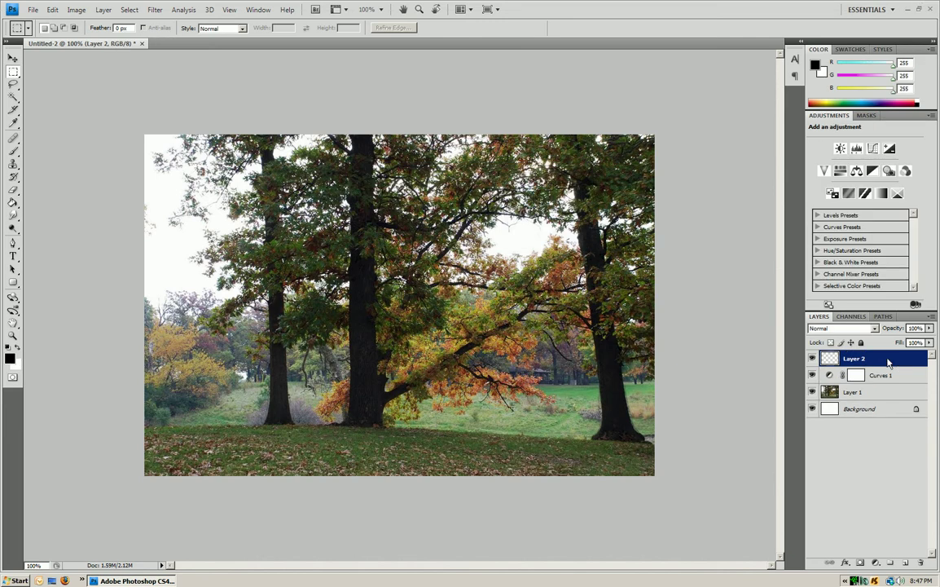
pyautogui.click(76, 9)
pyautogui.click(117, 157)
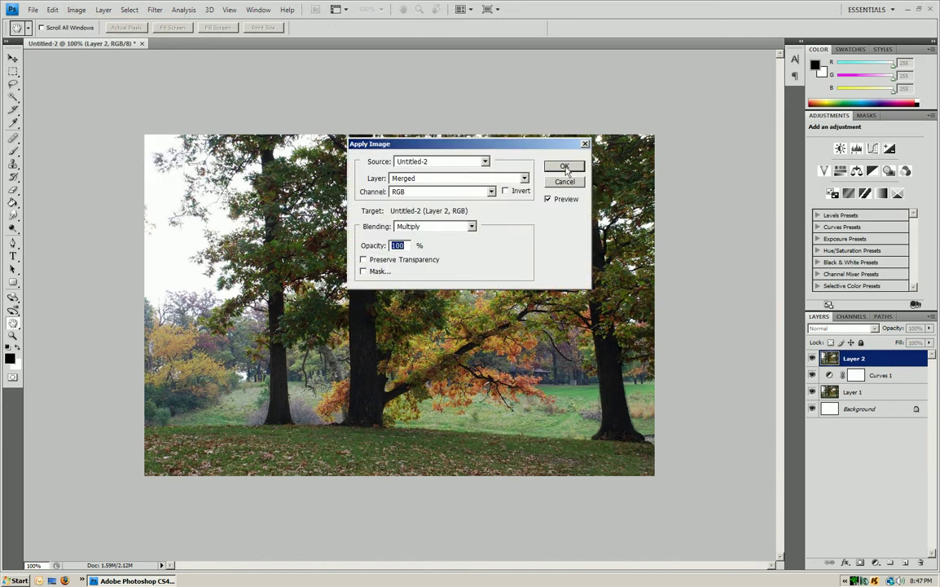
pyautogui.click(565, 167)
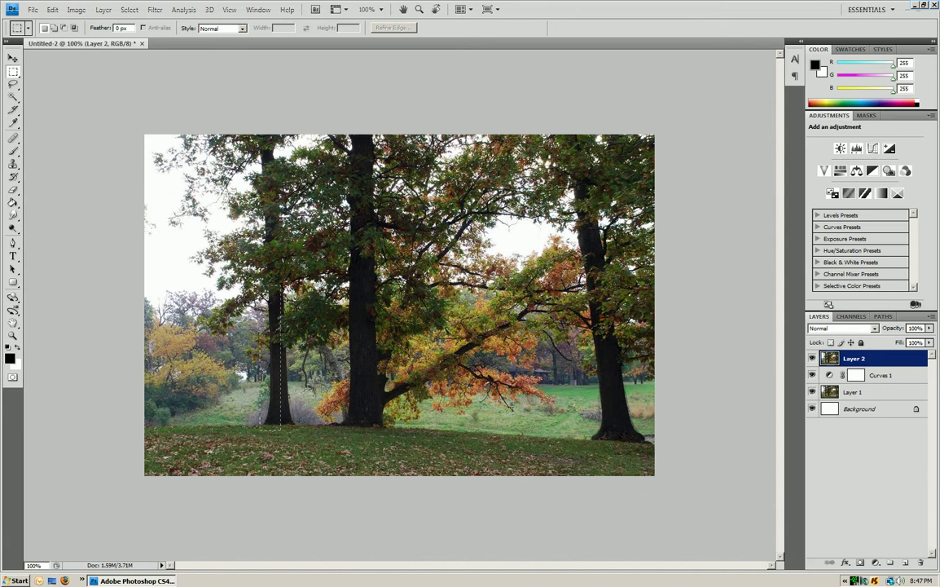
pyautogui.moveTo(258, 285); pyautogui.dragTo(260, 115)
pyautogui.moveTo(359, 448); pyautogui.dragTo(443, 131)
pyautogui.moveTo(618, 445); pyautogui.dragTo(568, 133)
pyautogui.click(637, 359)
# Blur Layer 2 with the basic Blur filter, applying it twice
pyautogui.click(110, 11)
pyautogui.moveTo(155, 10)
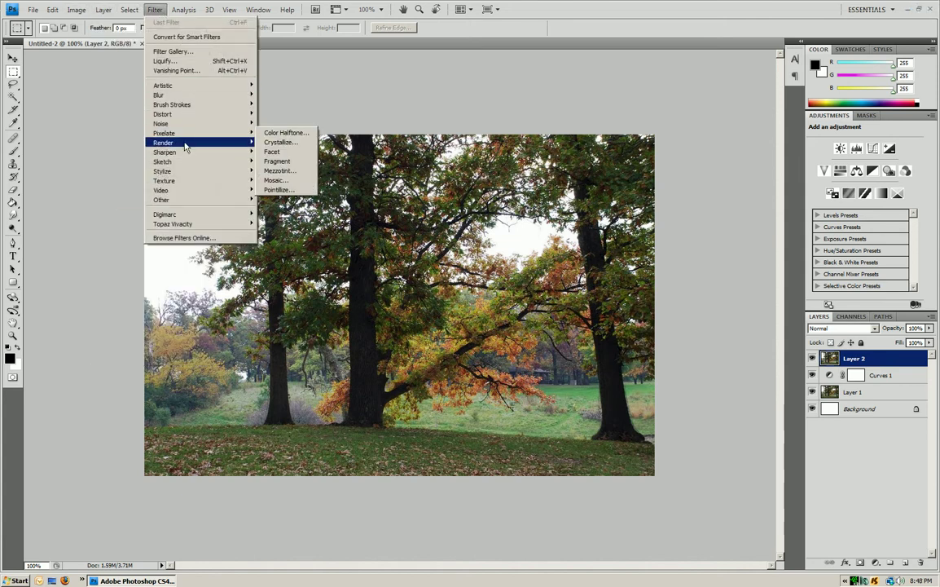
pyautogui.moveTo(171, 97)
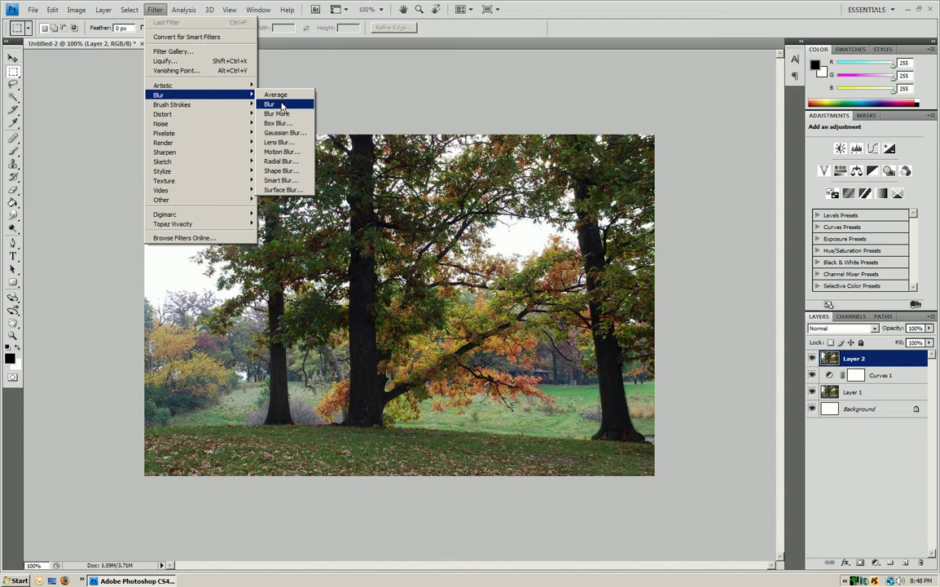
pyautogui.click(282, 105)
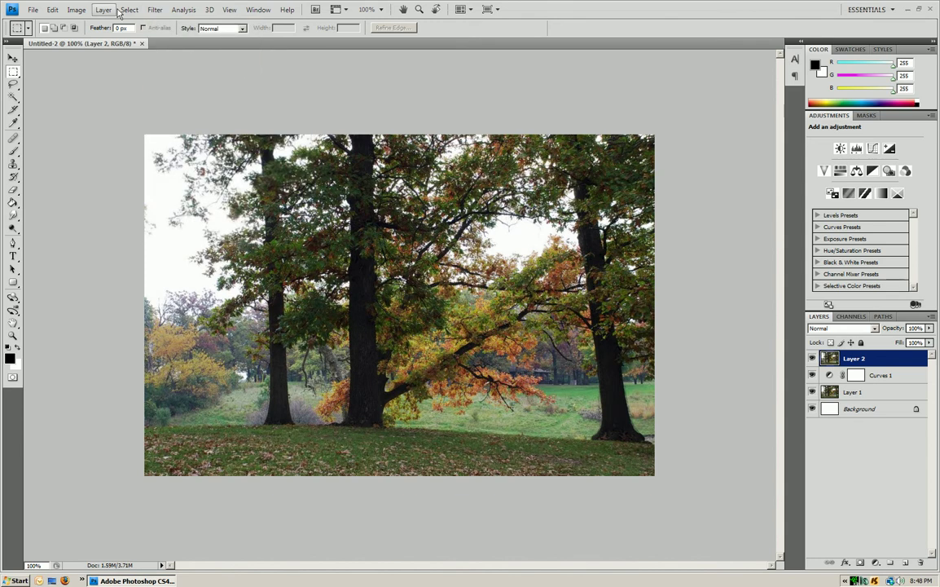
pyautogui.click(155, 10)
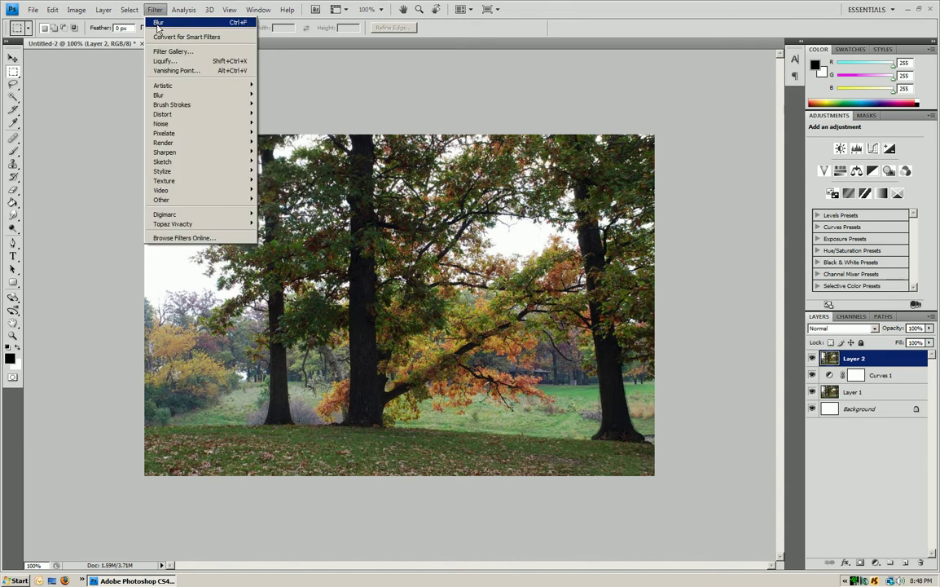
pyautogui.click(158, 23)
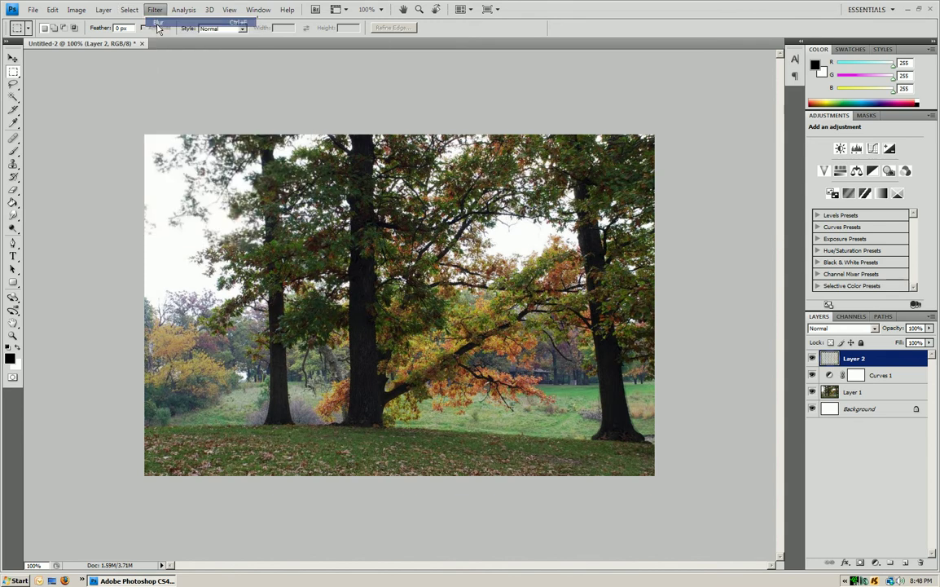
# Load the Basic Brushes set for the Eraser and choose its soft 65 px brush with 0% hardness
pyautogui.click(15, 190)
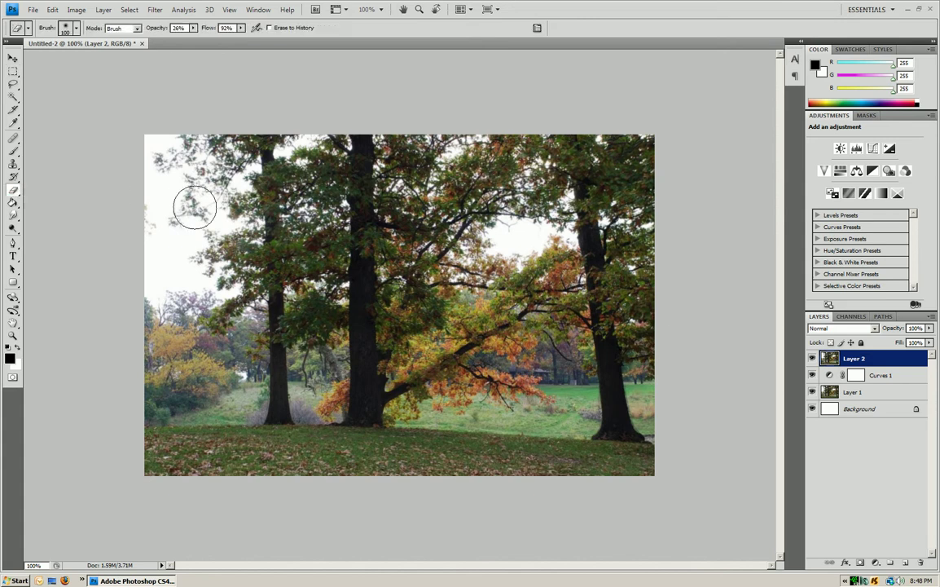
pyautogui.click(66, 30)
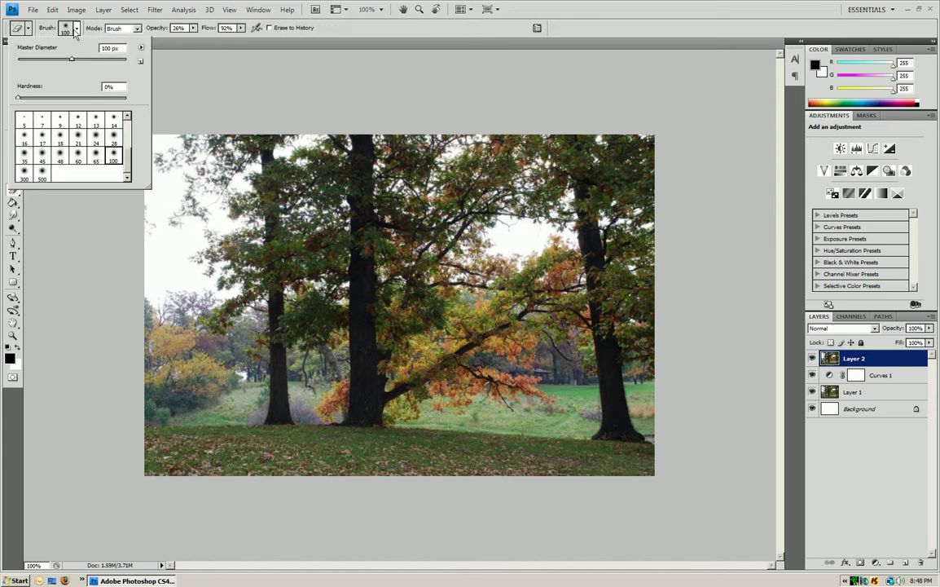
pyautogui.click(140, 49)
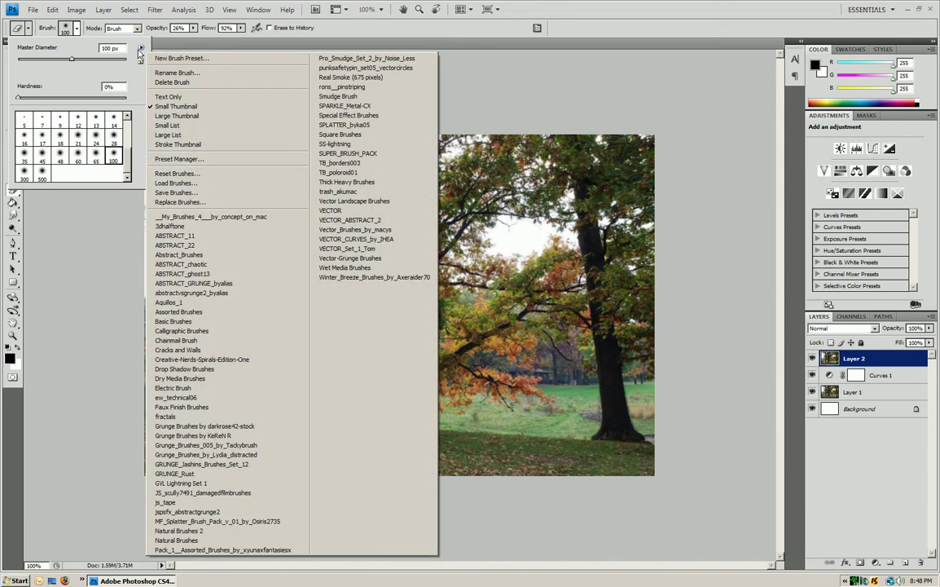
pyautogui.click(196, 321)
pyautogui.click(445, 211)
pyautogui.scroll(-2, 126, 168)
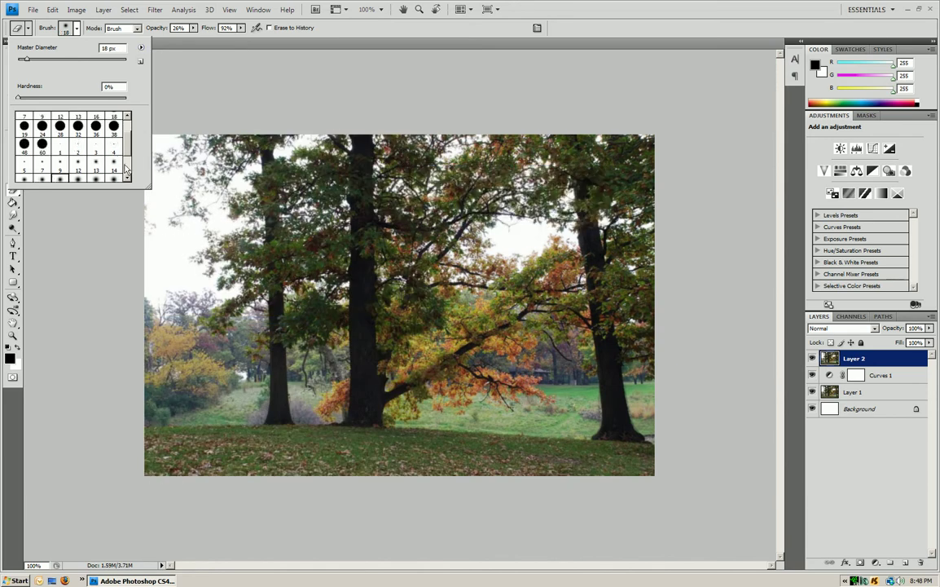
pyautogui.scroll(-2, 125, 168)
pyautogui.click(98, 164)
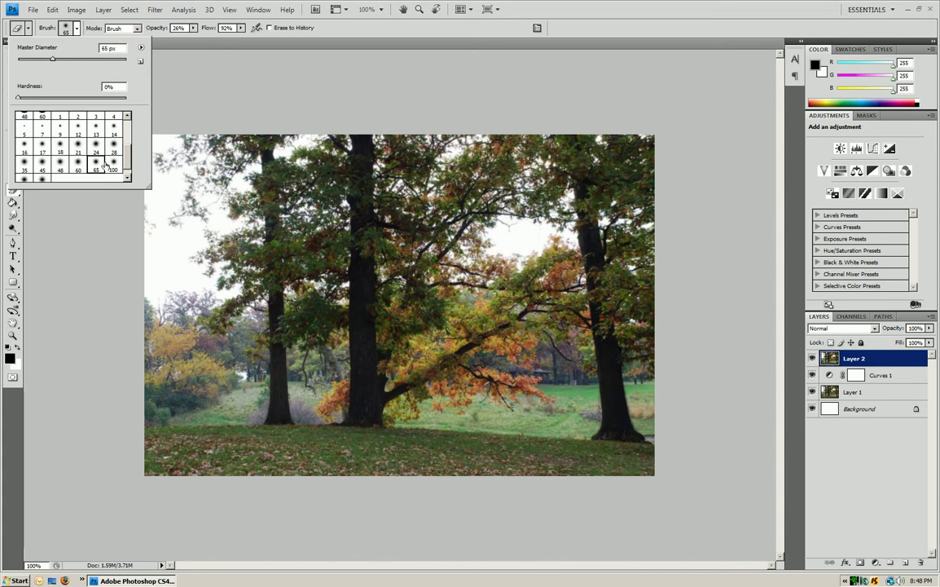
pyautogui.scroll(3, 98, 155)
pyautogui.scroll(-3, 95, 156)
pyautogui.scroll(2, 102, 158)
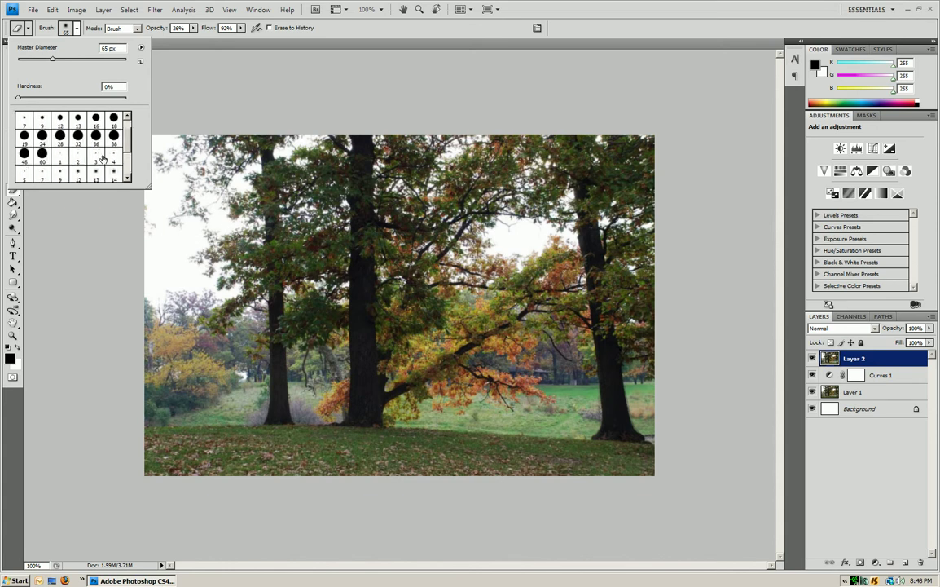
pyautogui.scroll(-2, 96, 150)
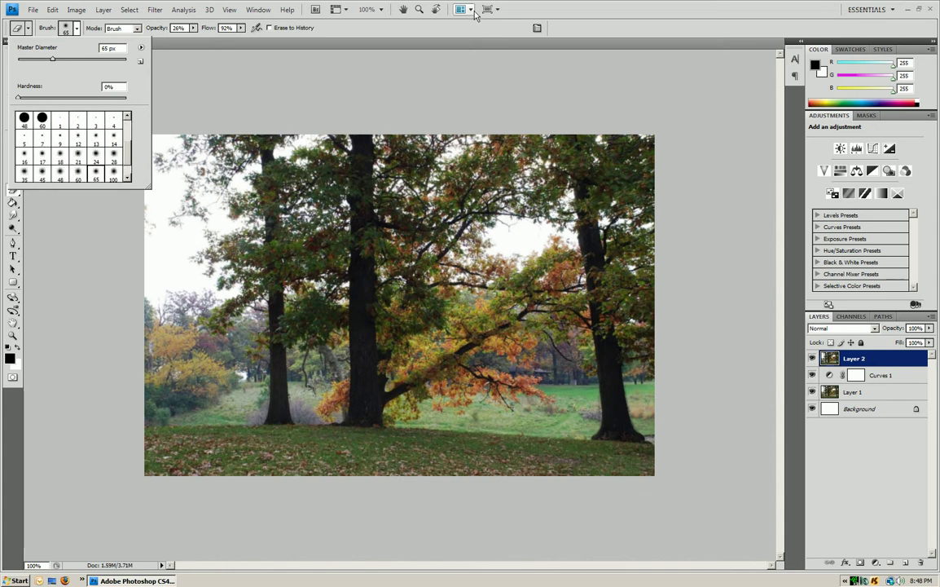
pyautogui.click(599, 17)
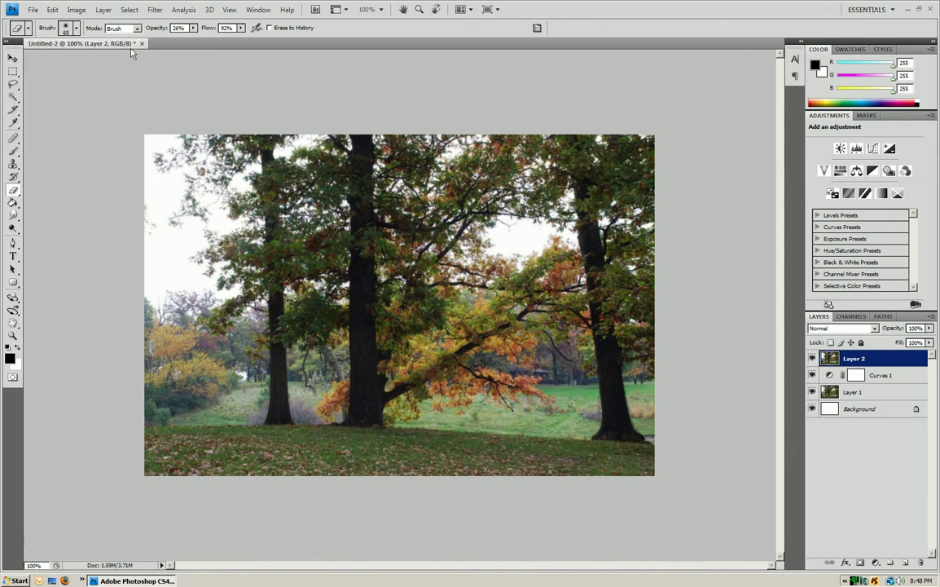
# Erase parts of the blurred Layer 2 over the grass, trunks, orange foliage and upper canopy with the eraser at 35% opacity
pyautogui.click(193, 28)
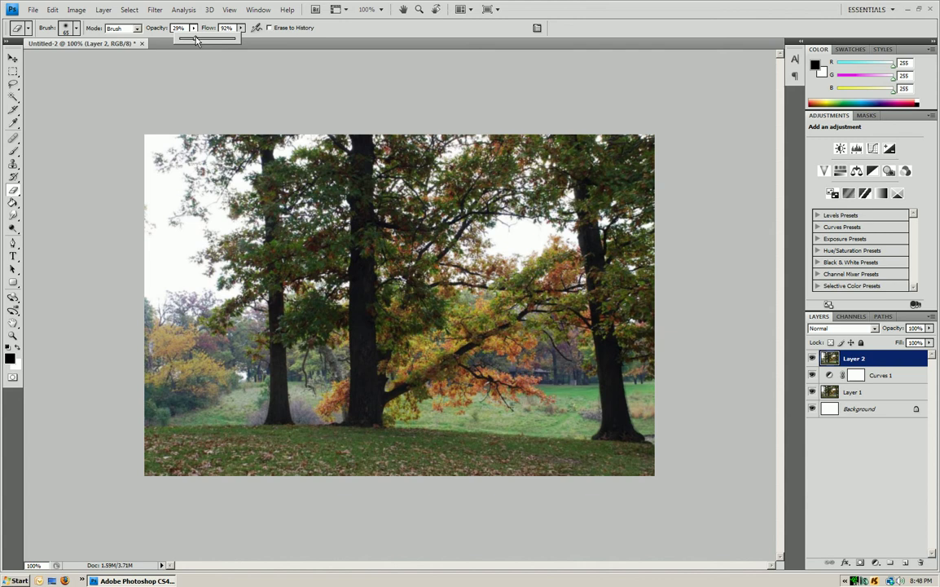
pyautogui.click(891, 364)
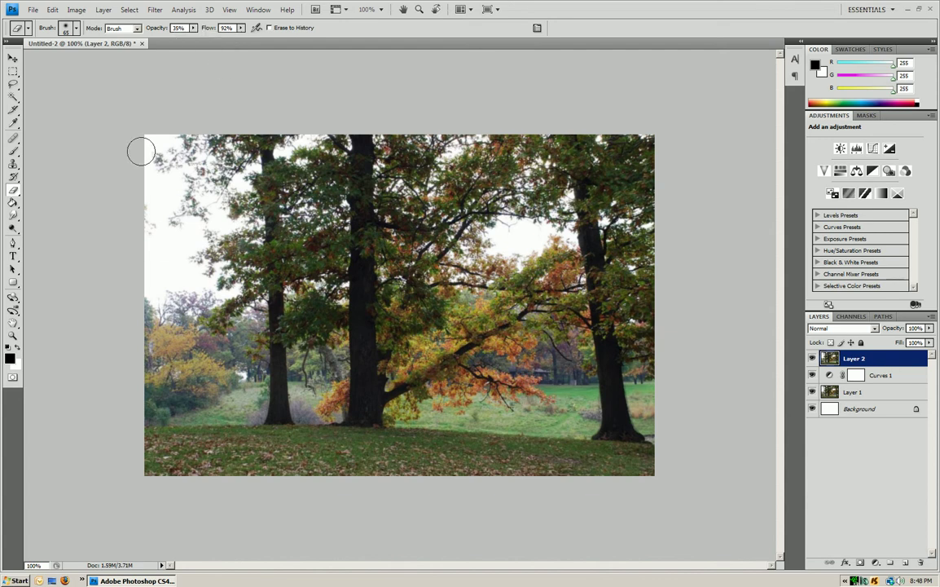
pyautogui.moveTo(267, 359)
pyautogui.mouseDown()
pyautogui.moveTo(278, 437)
pyautogui.moveTo(234, 443)
pyautogui.mouseUp()
pyautogui.moveTo(573, 455)
pyautogui.mouseDown()
pyautogui.moveTo(391, 457)
pyautogui.moveTo(248, 472)
pyautogui.moveTo(117, 459)
pyautogui.moveTo(383, 458)
pyautogui.mouseUp()
pyautogui.moveTo(352, 419)
pyautogui.mouseDown()
pyautogui.moveTo(361, 399)
pyautogui.moveTo(342, 404)
pyautogui.moveTo(373, 405)
pyautogui.moveTo(534, 309)
pyautogui.moveTo(568, 277)
pyautogui.mouseUp()
pyautogui.click(487, 385)
pyautogui.click(364, 405)
pyautogui.click(401, 380)
pyautogui.click(418, 324)
pyautogui.click(382, 300)
pyautogui.moveTo(364, 300)
pyautogui.mouseDown()
pyautogui.moveTo(327, 283)
pyautogui.moveTo(319, 218)
pyautogui.moveTo(273, 245)
pyautogui.moveTo(240, 295)
pyautogui.moveTo(232, 281)
pyautogui.moveTo(222, 334)
pyautogui.moveTo(277, 273)
pyautogui.moveTo(238, 272)
pyautogui.moveTo(253, 368)
pyautogui.moveTo(277, 282)
pyautogui.moveTo(256, 245)
pyautogui.moveTo(333, 204)
pyautogui.moveTo(307, 163)
pyautogui.mouseUp()
pyautogui.moveTo(243, 135)
pyautogui.mouseDown()
pyautogui.moveTo(210, 188)
pyautogui.moveTo(243, 110)
pyautogui.moveTo(253, 109)
pyautogui.moveTo(179, 237)
pyautogui.moveTo(215, 146)
pyautogui.moveTo(160, 152)
pyautogui.moveTo(276, 120)
pyautogui.moveTo(258, 205)
pyautogui.moveTo(331, 137)
pyautogui.moveTo(326, 153)
pyautogui.moveTo(403, 122)
pyautogui.moveTo(352, 155)
pyautogui.mouseUp()
pyautogui.moveTo(373, 242)
pyautogui.mouseDown()
pyautogui.moveTo(469, 254)
pyautogui.moveTo(477, 269)
pyautogui.moveTo(445, 331)
pyautogui.moveTo(414, 339)
pyautogui.mouseUp()
pyautogui.moveTo(470, 257)
pyautogui.mouseDown()
pyautogui.moveTo(557, 256)
pyautogui.moveTo(561, 354)
pyautogui.moveTo(638, 448)
pyautogui.mouseUp()
pyautogui.moveTo(551, 393)
pyautogui.mouseDown()
pyautogui.moveTo(570, 376)
pyautogui.moveTo(551, 316)
pyautogui.moveTo(562, 327)
pyautogui.moveTo(661, 310)
pyautogui.moveTo(638, 277)
pyautogui.moveTo(598, 263)
pyautogui.moveTo(629, 161)
pyautogui.mouseUp()
pyautogui.moveTo(566, 140)
pyautogui.mouseDown()
pyautogui.moveTo(610, 166)
pyautogui.moveTo(534, 210)
pyautogui.moveTo(550, 162)
pyautogui.mouseUp()
pyautogui.moveTo(607, 155)
pyautogui.mouseDown()
pyautogui.moveTo(476, 144)
pyautogui.moveTo(441, 163)
pyautogui.moveTo(504, 135)
pyautogui.moveTo(350, 163)
pyautogui.moveTo(568, 188)
pyautogui.moveTo(277, 218)
pyautogui.moveTo(369, 156)
pyautogui.moveTo(191, 163)
pyautogui.moveTo(193, 220)
pyautogui.moveTo(221, 189)
pyautogui.moveTo(252, 192)
pyautogui.mouseUp()
# Reduce the opacity of Layer 2 to 72%
pyautogui.click(930, 327)
pyautogui.moveTo(911, 344); pyautogui.dragTo(913, 344)
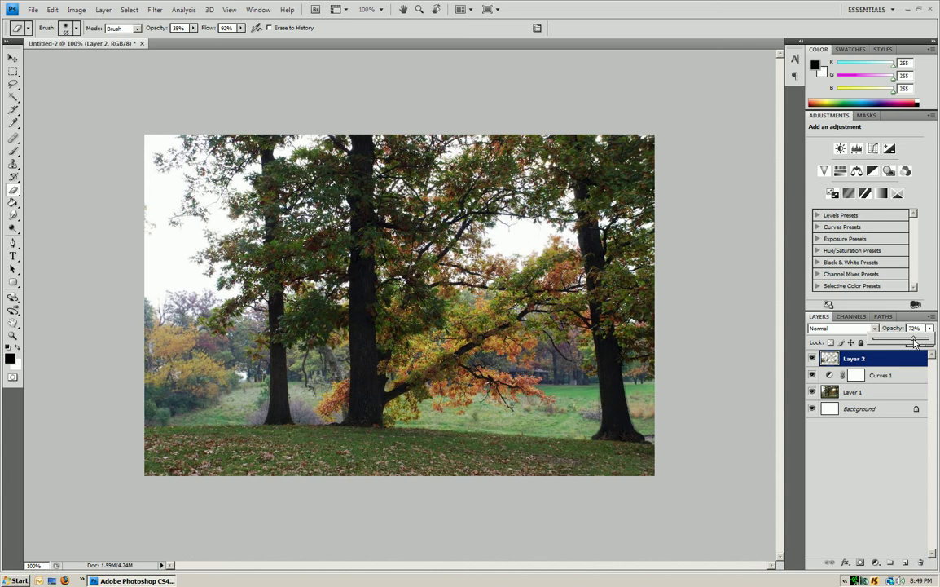
pyautogui.click(897, 360)
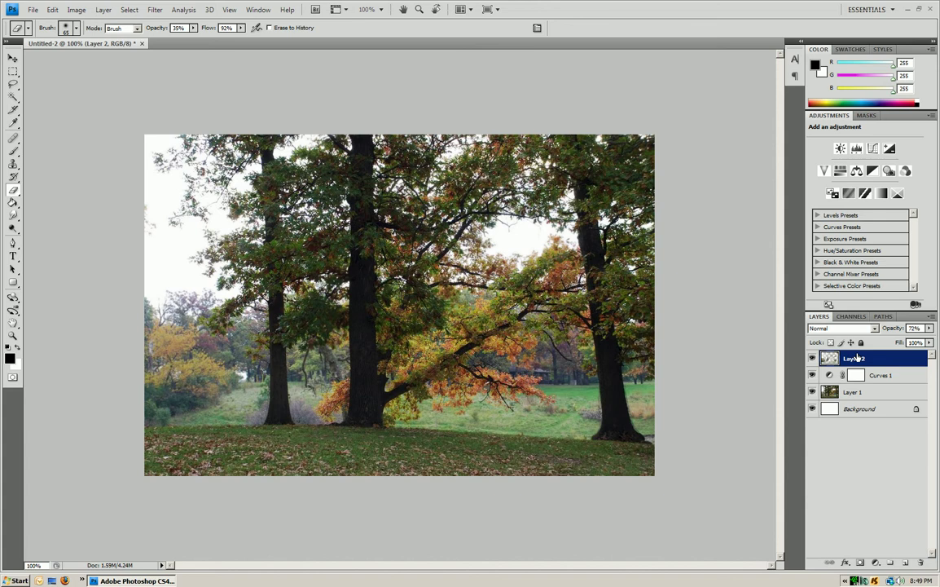
# Create new Layer 3 and fill it with the merged image using Apply Image, with Multiply blending at 100% opacity
pyautogui.hotkey('ctrl', 'shift', 'n')
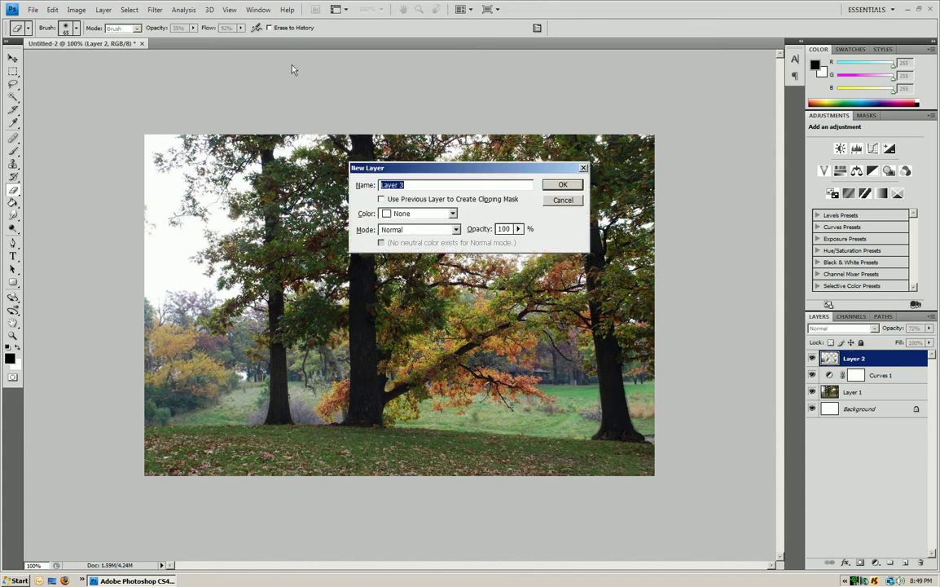
pyautogui.click(103, 10)
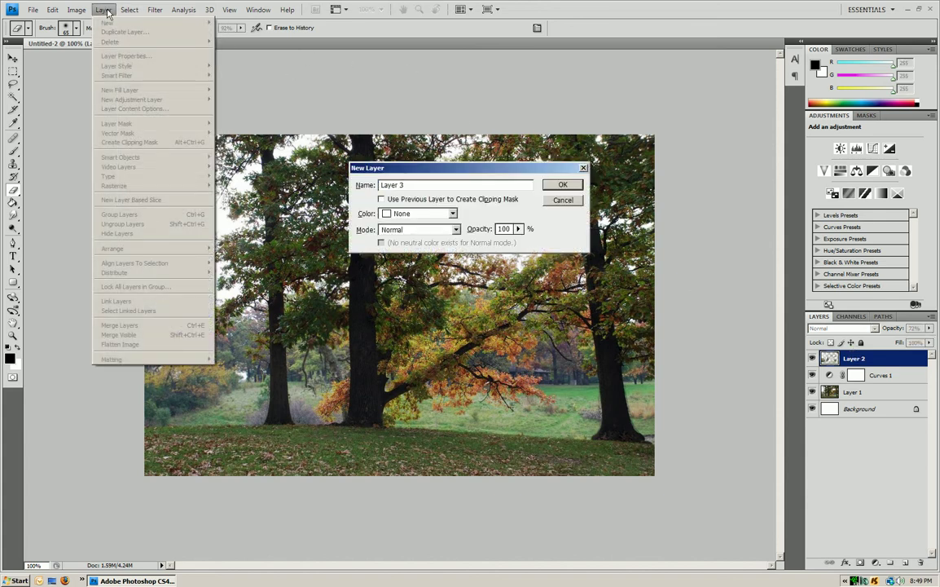
pyautogui.click(570, 185)
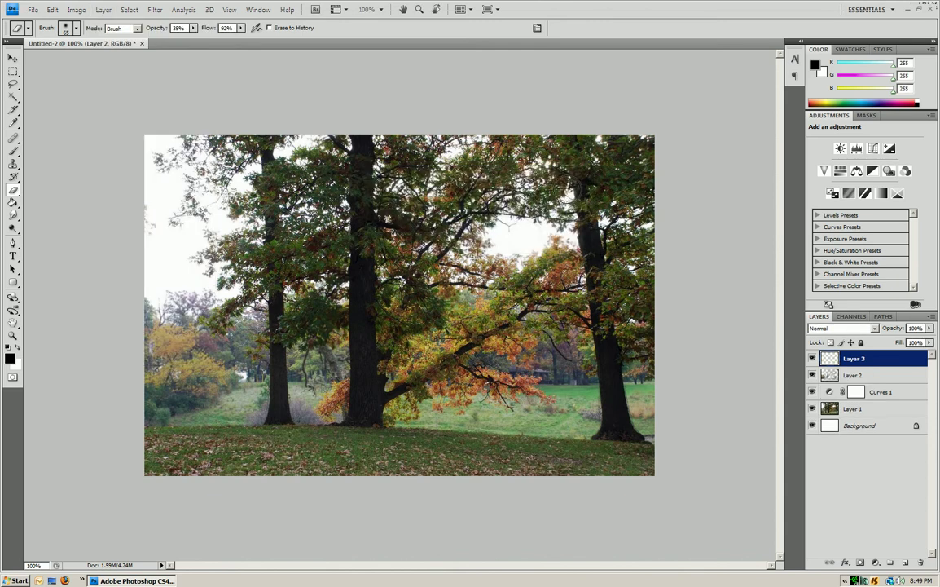
pyautogui.click(76, 10)
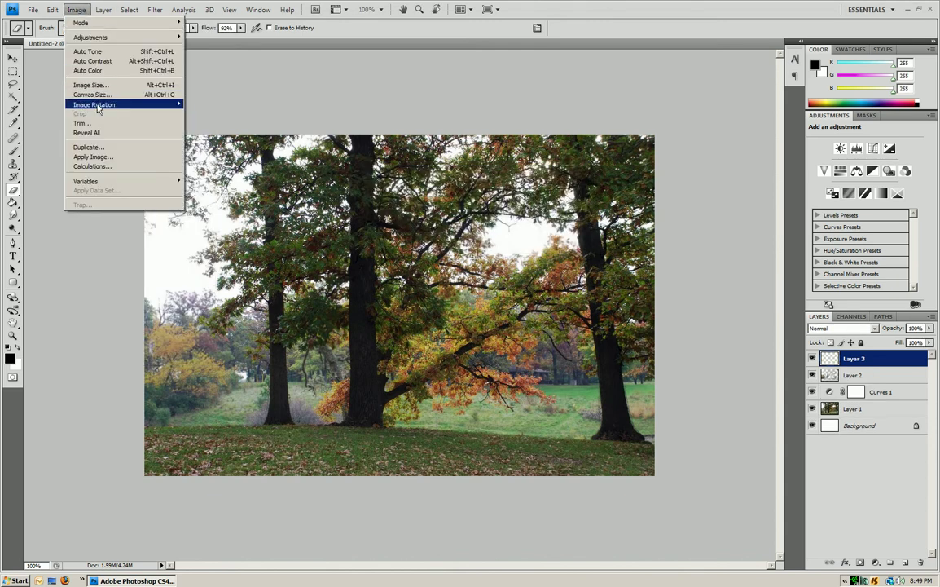
pyautogui.click(91, 157)
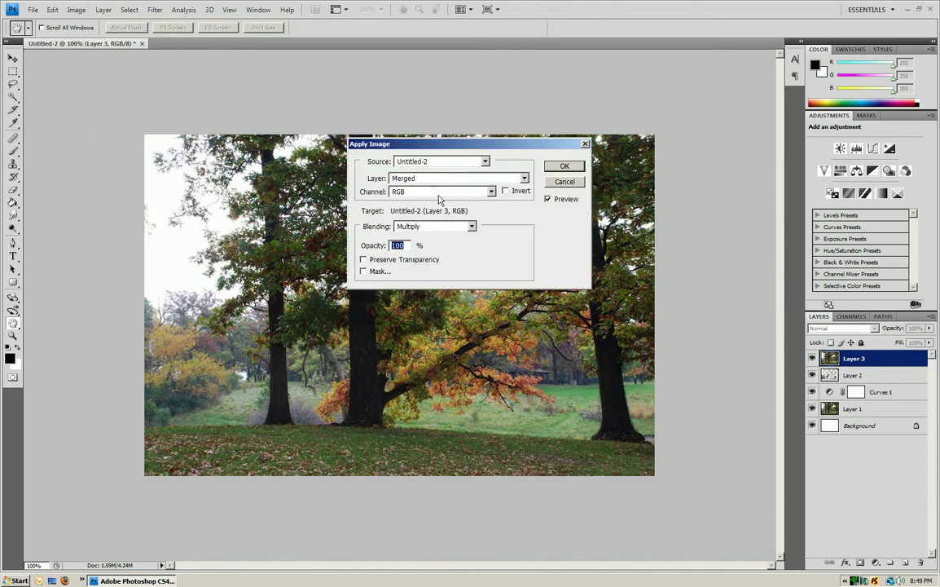
pyautogui.click(564, 168)
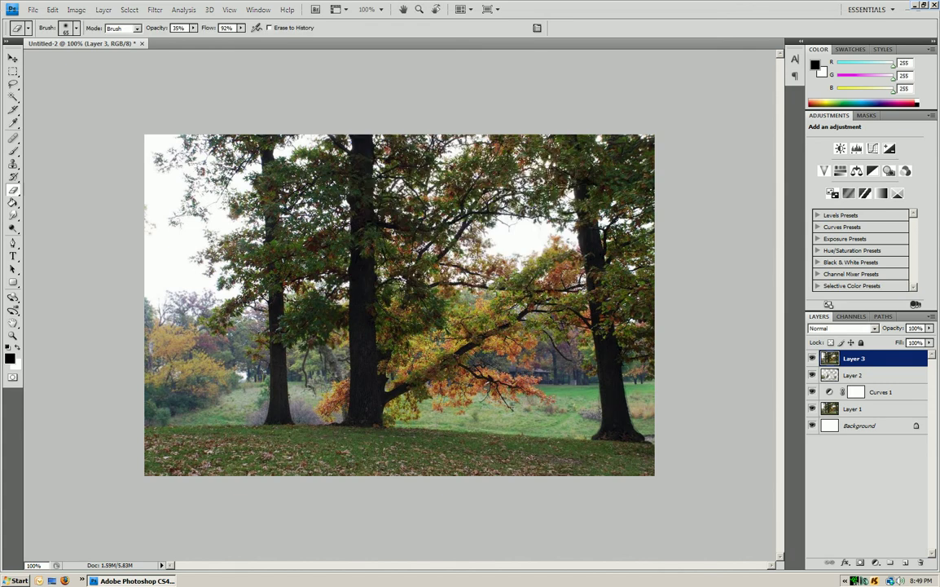
# Apply the basic Sharpen filter to Layer 3
pyautogui.click(155, 9)
pyautogui.moveTo(189, 153)
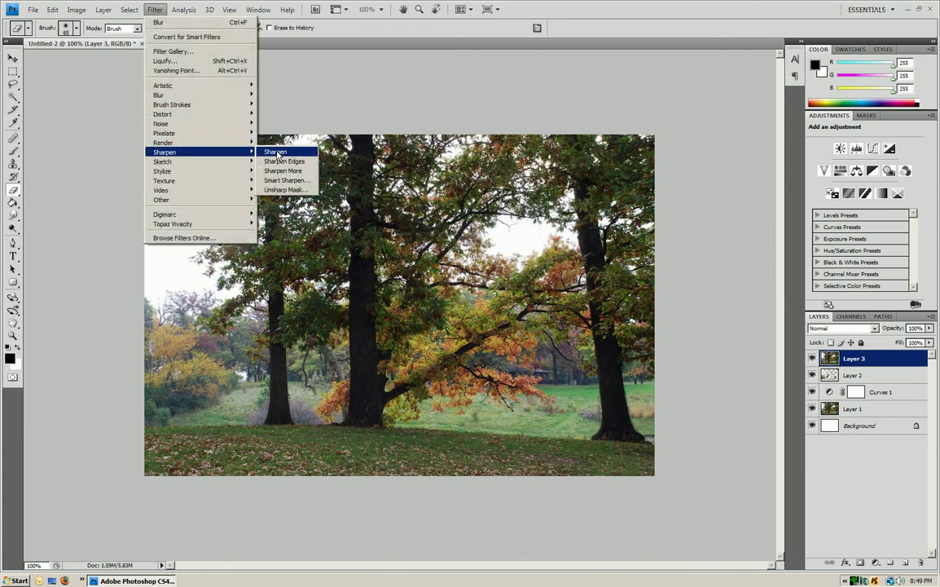
pyautogui.click(277, 152)
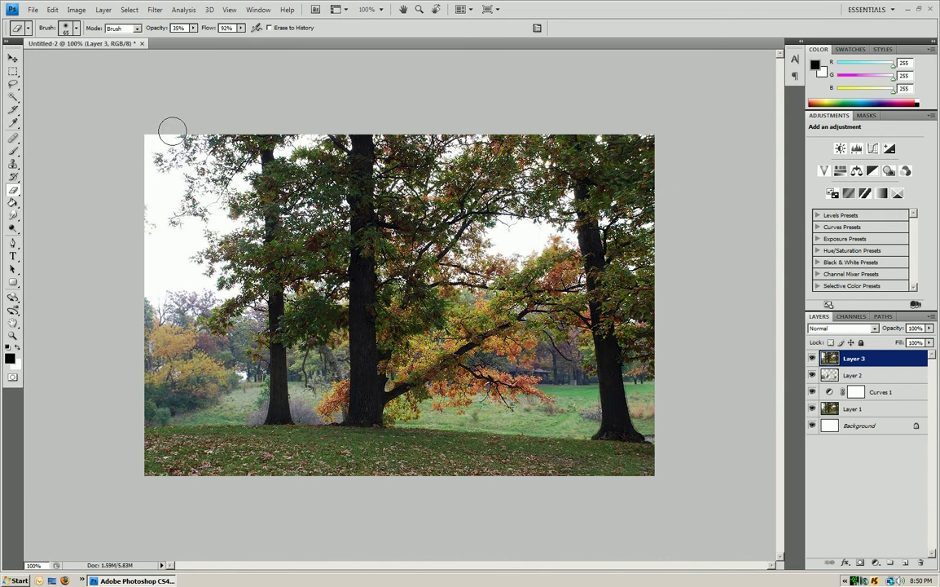
# Erase Layer 3 over the sky and distant background at 35% eraser opacity, and reduce the layer's opacity to 49%
pyautogui.moveTo(135, 228)
pyautogui.mouseDown()
pyautogui.moveTo(143, 228)
pyautogui.moveTo(168, 369)
pyautogui.moveTo(143, 408)
pyautogui.moveTo(244, 407)
pyautogui.moveTo(179, 325)
pyautogui.moveTo(248, 400)
pyautogui.moveTo(259, 388)
pyautogui.moveTo(144, 342)
pyautogui.moveTo(211, 302)
pyautogui.moveTo(195, 303)
pyautogui.moveTo(201, 373)
pyautogui.moveTo(158, 332)
pyautogui.moveTo(291, 337)
pyautogui.moveTo(291, 360)
pyautogui.moveTo(261, 341)
pyautogui.moveTo(277, 355)
pyautogui.moveTo(380, 374)
pyautogui.moveTo(472, 420)
pyautogui.moveTo(418, 377)
pyautogui.moveTo(529, 372)
pyautogui.moveTo(541, 332)
pyautogui.moveTo(480, 346)
pyautogui.mouseUp()
pyautogui.moveTo(580, 379)
pyautogui.mouseDown()
pyautogui.moveTo(522, 352)
pyautogui.moveTo(496, 367)
pyautogui.moveTo(452, 366)
pyautogui.moveTo(544, 416)
pyautogui.moveTo(521, 359)
pyautogui.moveTo(456, 367)
pyautogui.moveTo(668, 410)
pyautogui.moveTo(657, 426)
pyautogui.moveTo(659, 387)
pyautogui.moveTo(657, 422)
pyautogui.moveTo(583, 393)
pyautogui.mouseUp()
pyautogui.click(929, 328)
pyautogui.moveTo(928, 338); pyautogui.dragTo(901, 341)
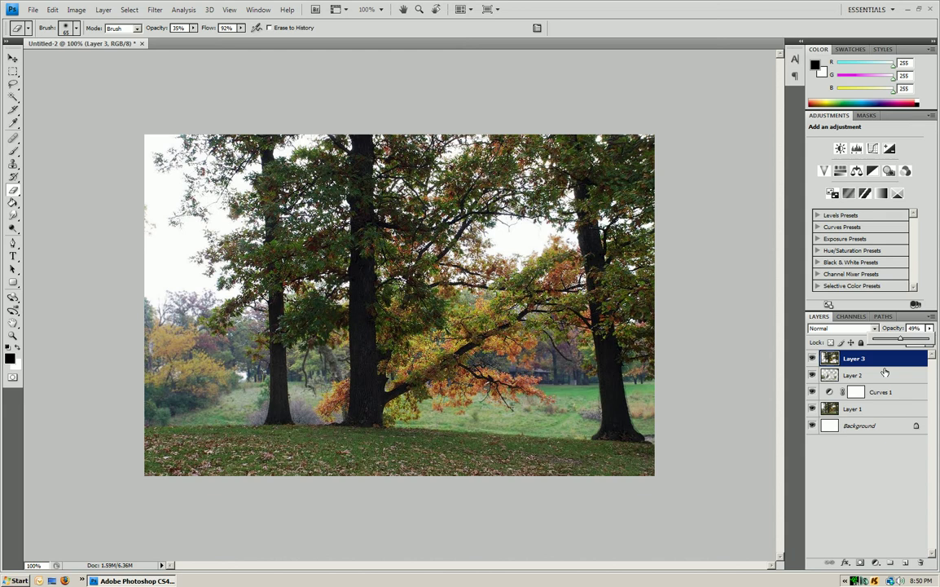
pyautogui.click(885, 372)
# Compare the photo before and after by hiding the layers above the Background and showing them again one by one
pyautogui.click(15, 337)
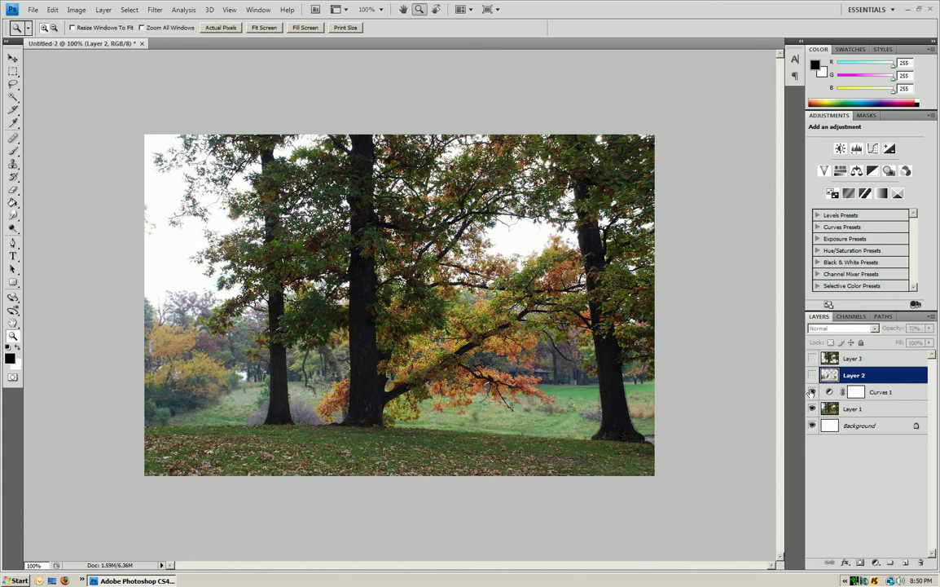
pyautogui.moveTo(812, 358); pyautogui.dragTo(812, 408)
pyautogui.click(812, 408)
pyautogui.click(813, 408)
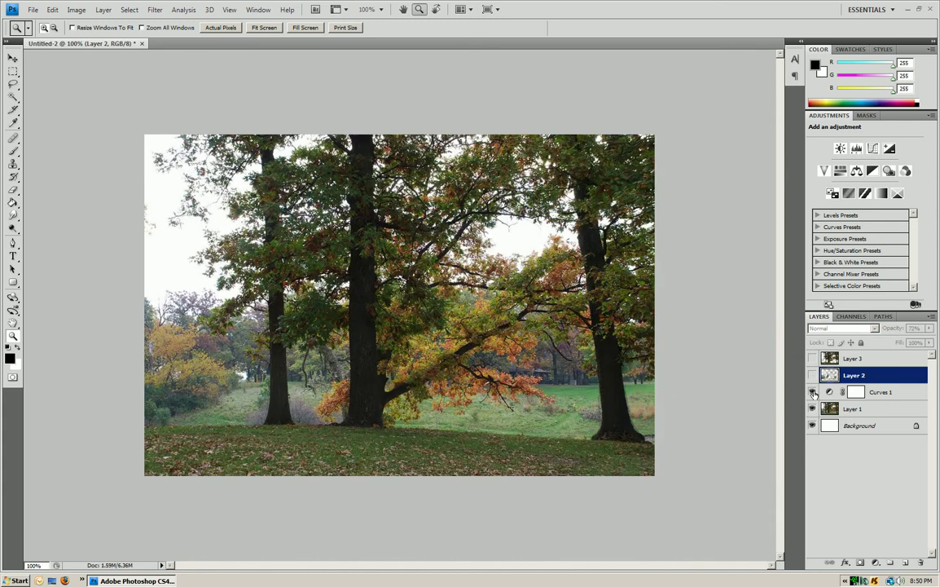
pyautogui.click(813, 392)
pyautogui.click(813, 375)
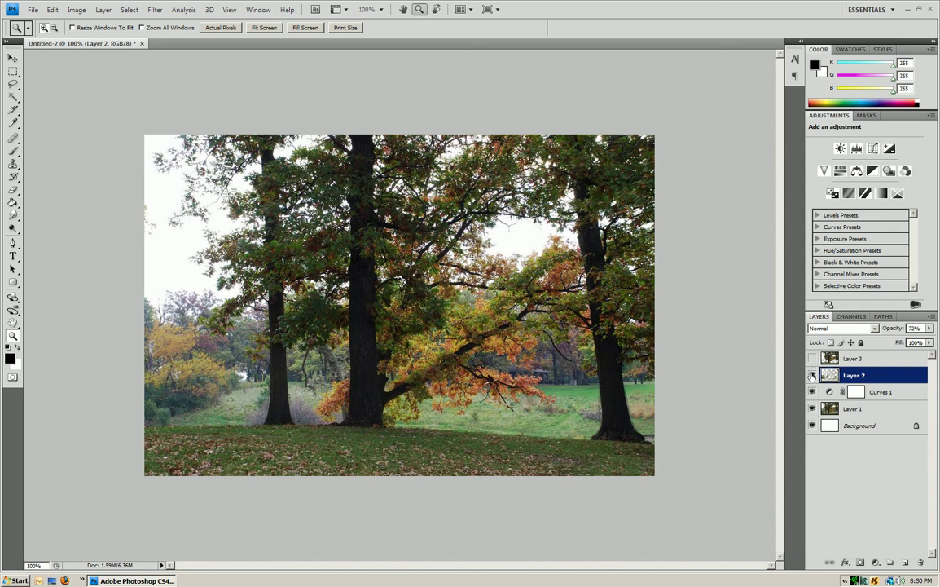
pyautogui.click(812, 359)
# Add a Gradient Map adjustment layer above Layer 3 with the default layer settings
pyautogui.click(877, 361)
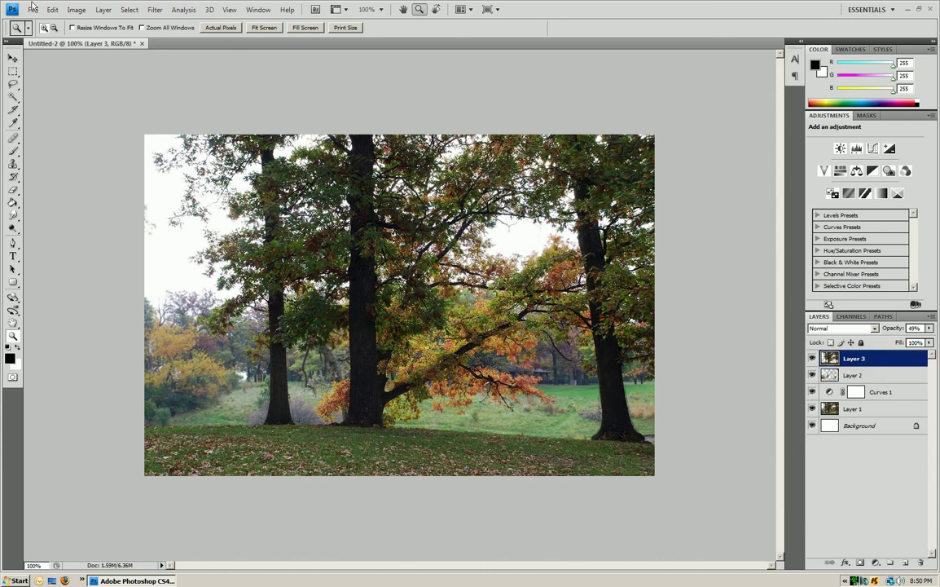
pyautogui.click(106, 11)
pyautogui.moveTo(163, 99)
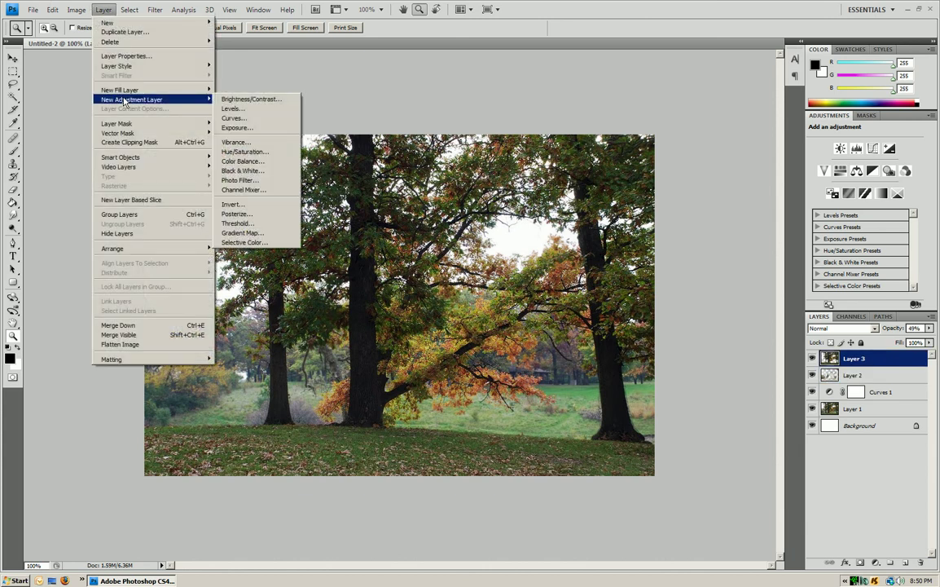
pyautogui.click(269, 234)
pyautogui.click(561, 182)
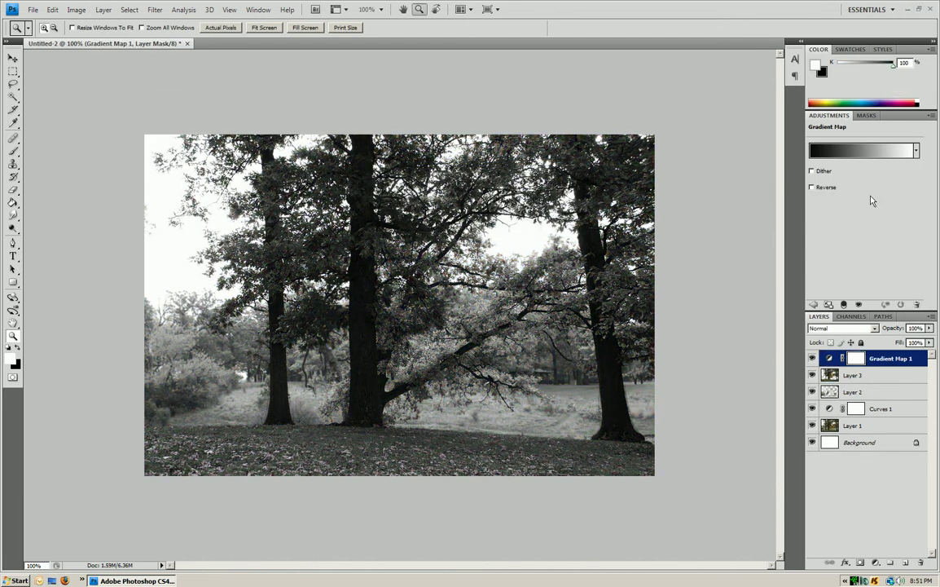
# Confirm the gradient map's colour stops as black (000000) at 0% and white (ffffff) at 100%
pyautogui.click(847, 153)
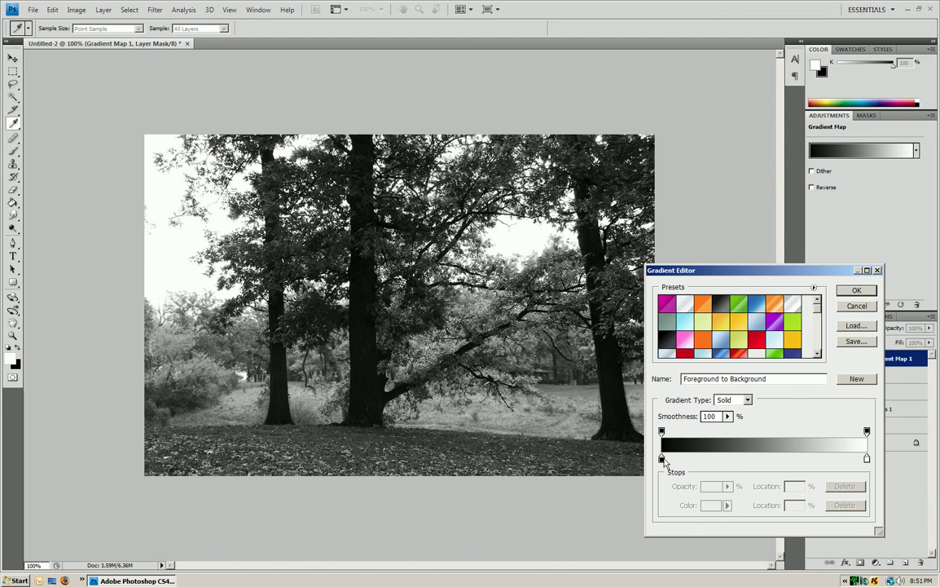
pyautogui.moveTo(749, 272); pyautogui.dragTo(454, 149)
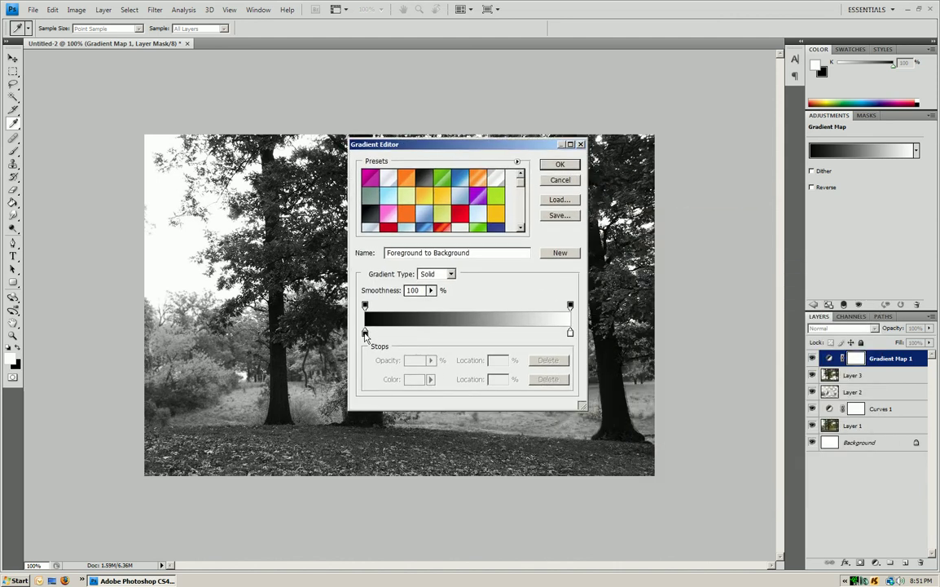
pyautogui.doubleClick(365, 333)
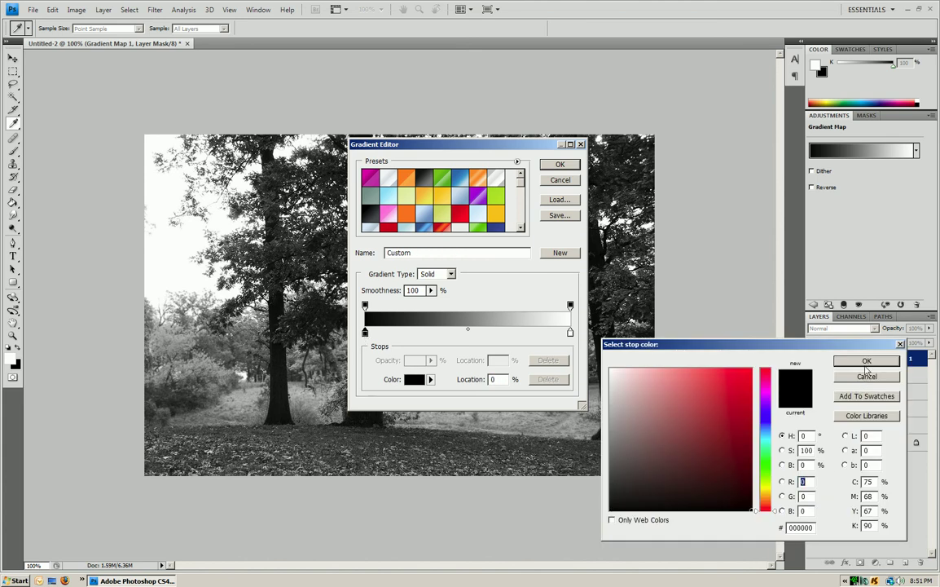
pyautogui.press('Return')
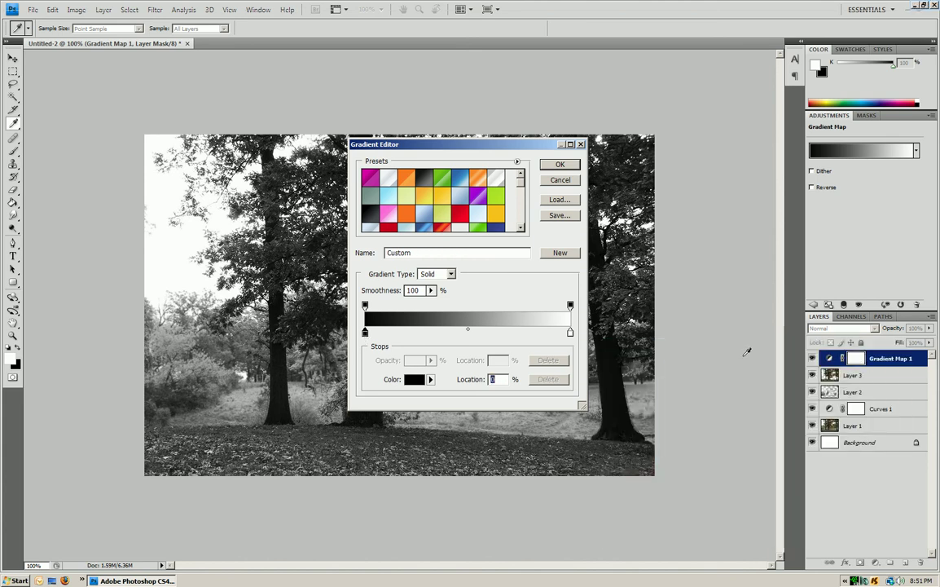
pyautogui.doubleClick(571, 334)
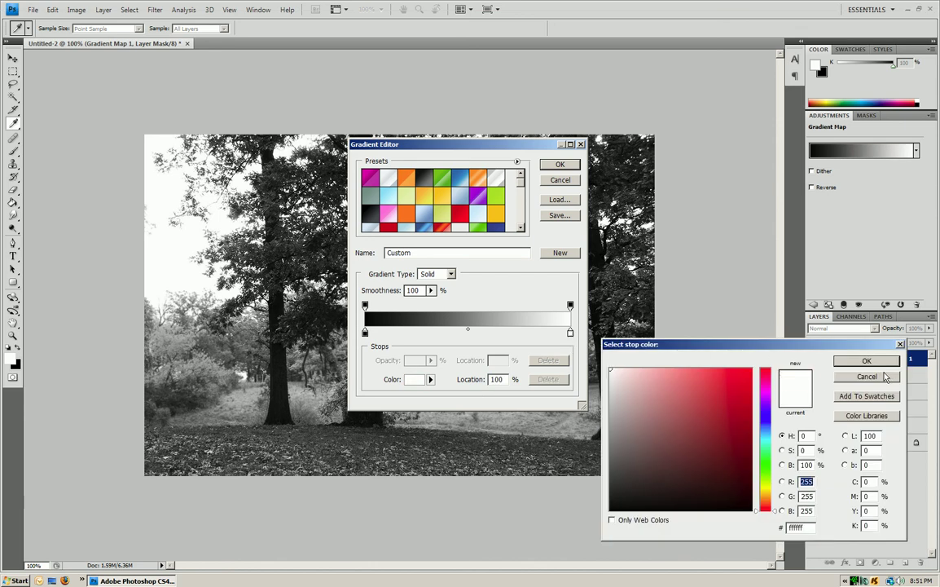
pyautogui.click(867, 376)
pyautogui.click(560, 165)
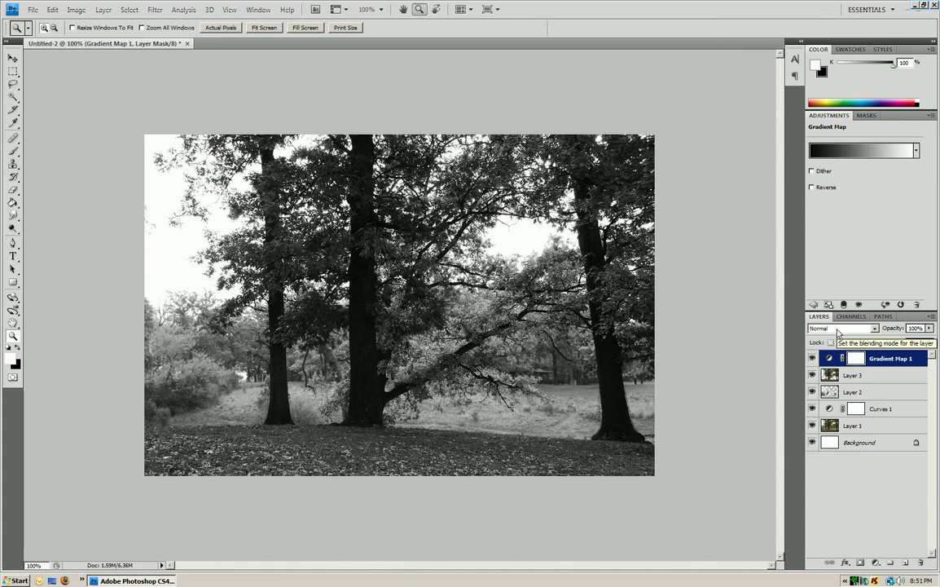
# Set the Gradient Map layer's blend mode to Color and its opacity to 20%, comparing the image with the layer hidden and shown
pyautogui.click(838, 329)
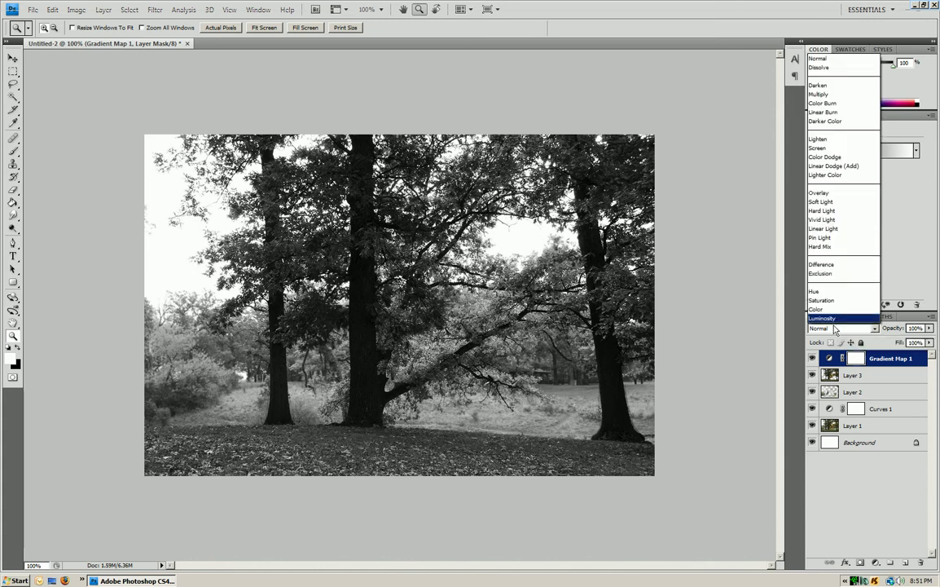
pyautogui.click(829, 311)
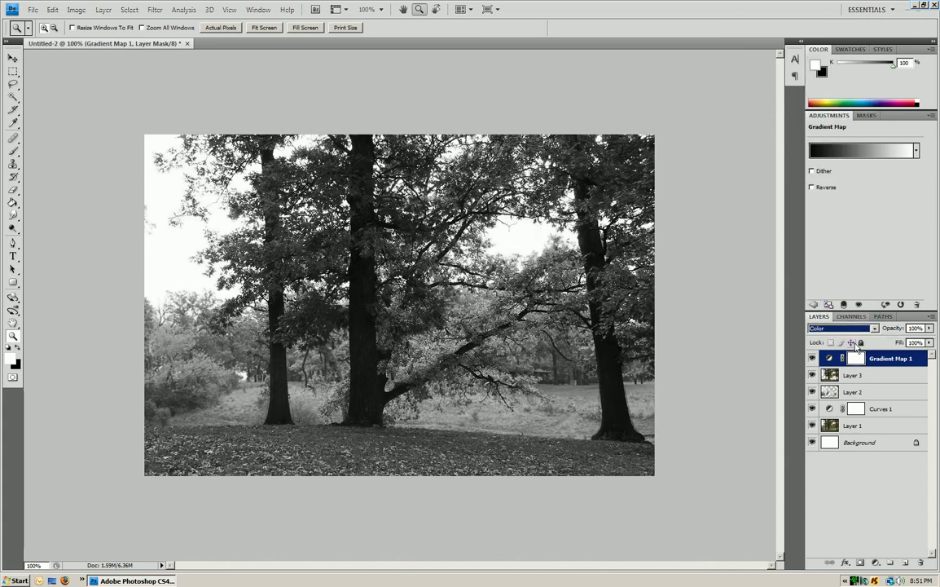
pyautogui.click(930, 327)
pyautogui.moveTo(928, 339); pyautogui.dragTo(881, 341)
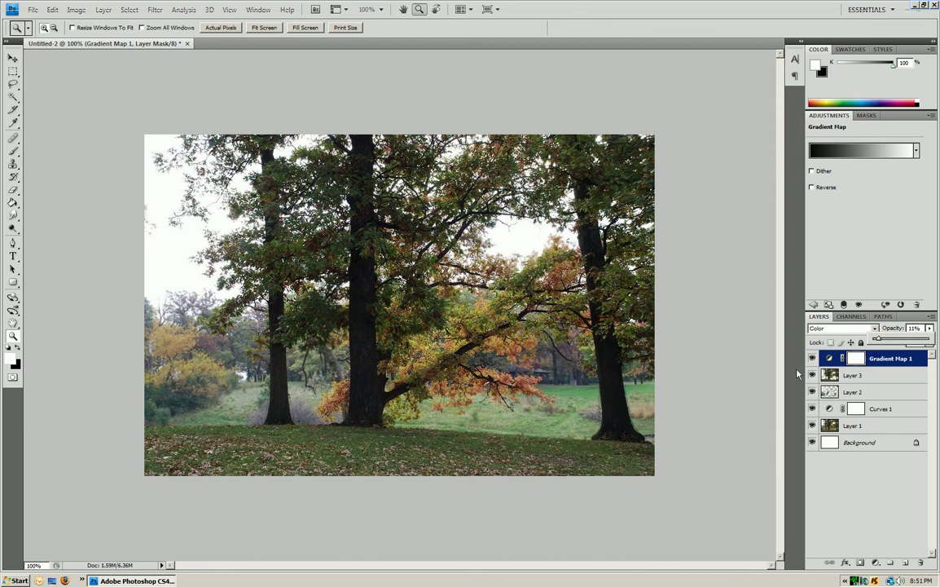
pyautogui.moveTo(878, 338); pyautogui.dragTo(877, 338)
pyautogui.click(812, 358)
pyautogui.click(812, 358)
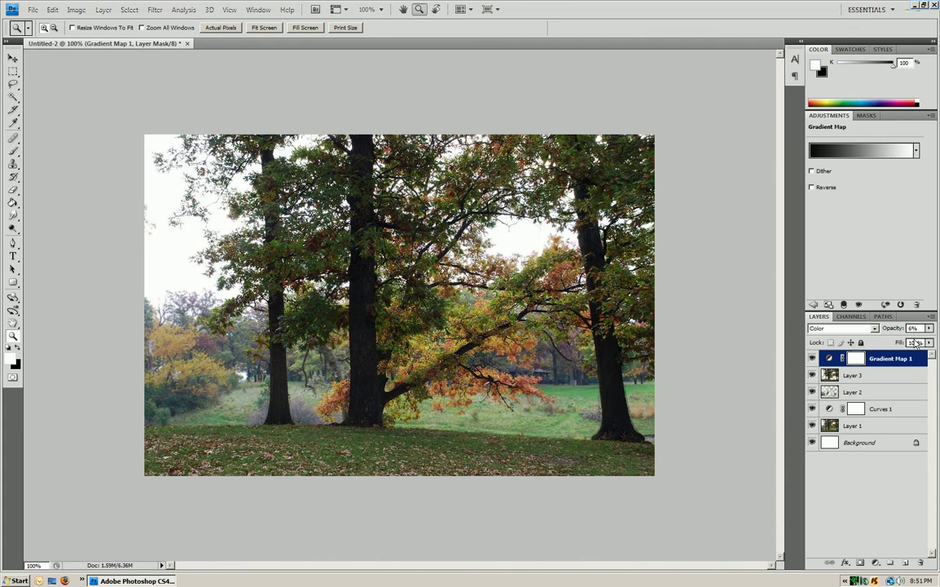
pyautogui.click(929, 328)
pyautogui.moveTo(876, 338); pyautogui.dragTo(884, 340)
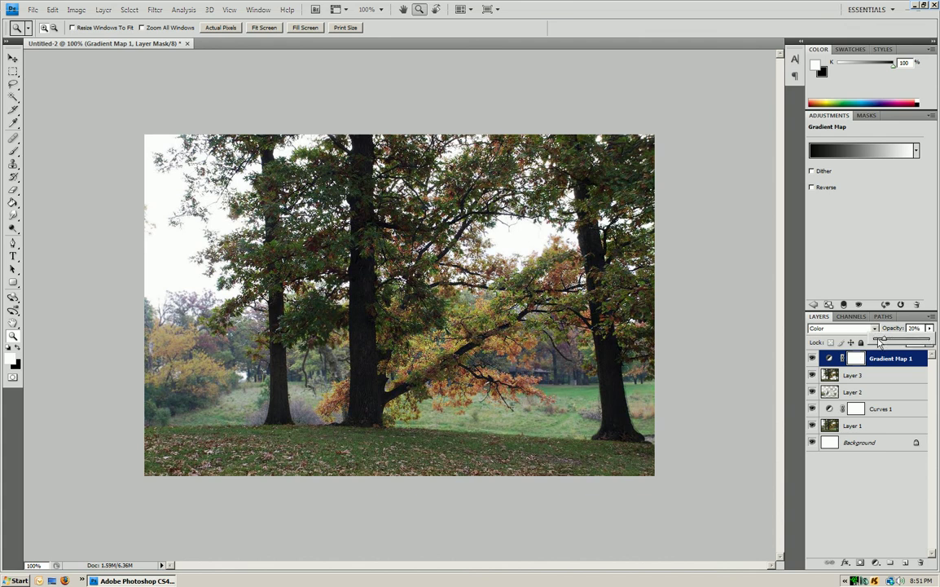
pyautogui.click(885, 362)
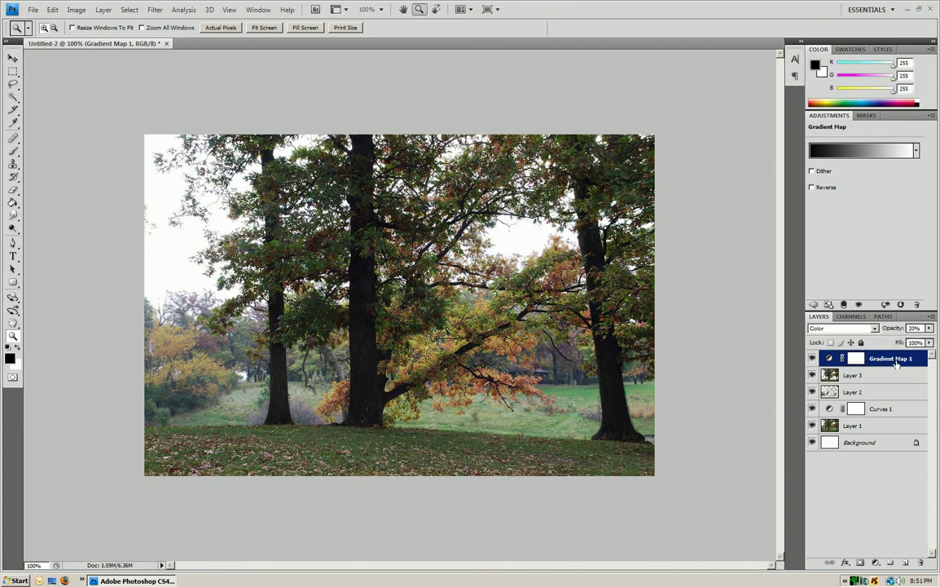
# Add a Levels adjustment layer above the Gradient Map layer and apply the Auto correction
pyautogui.click(104, 10)
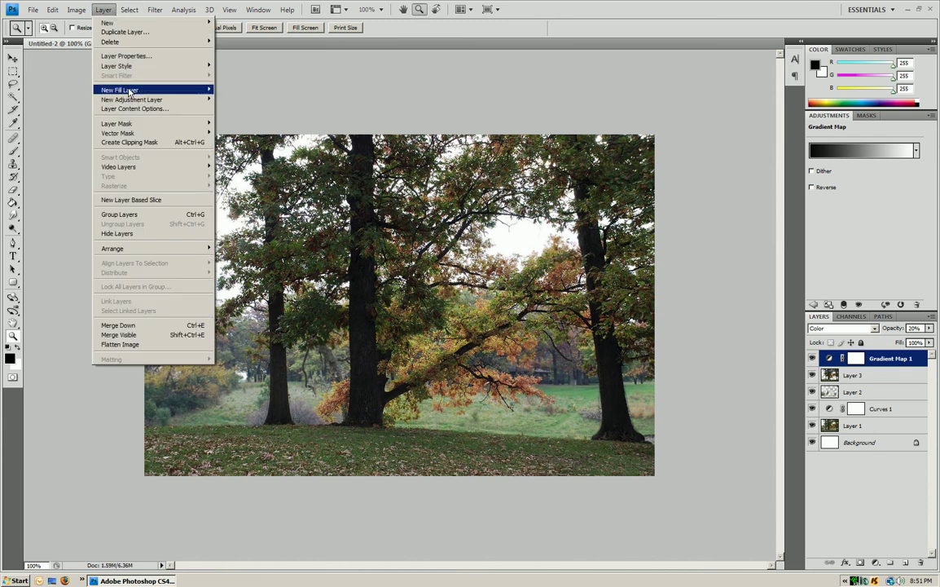
pyautogui.moveTo(130, 101)
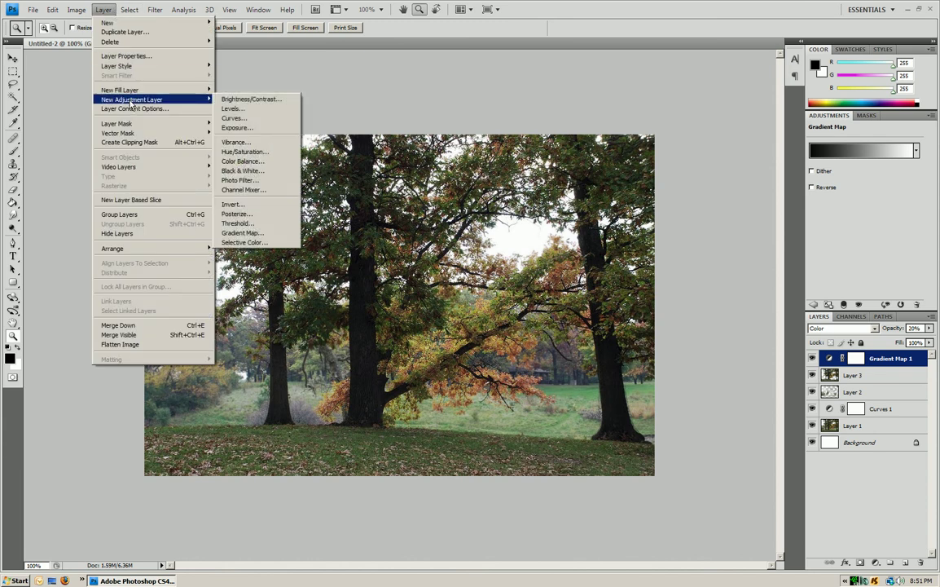
pyautogui.click(247, 114)
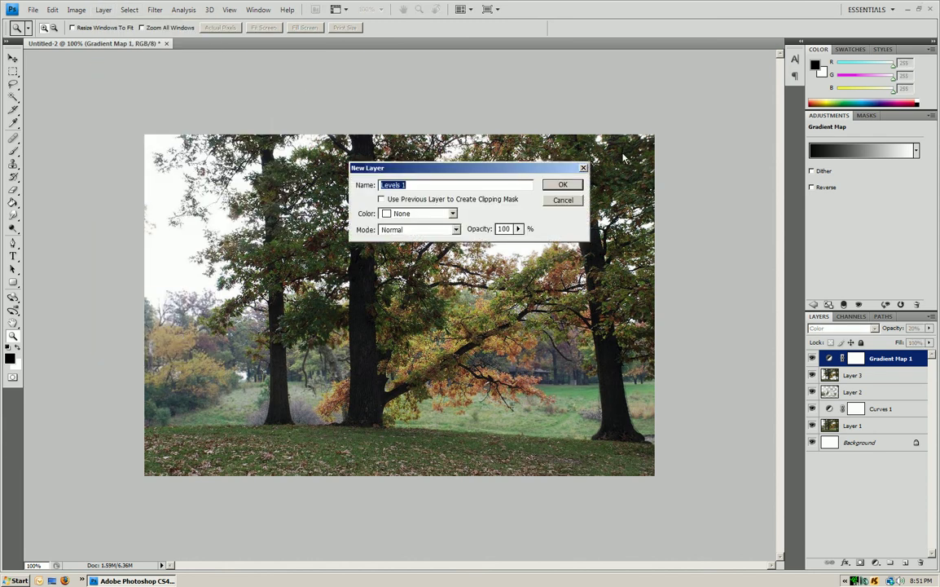
pyautogui.click(561, 183)
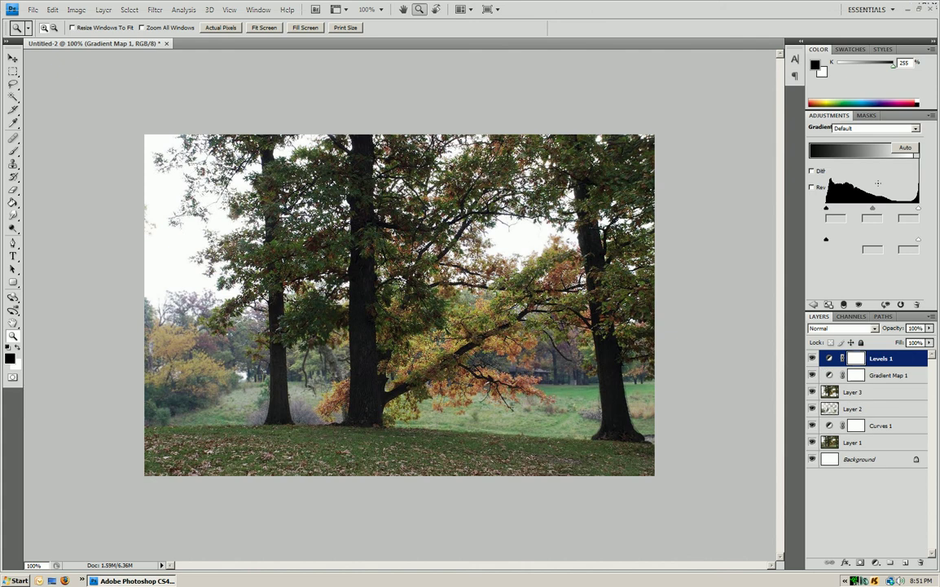
pyautogui.click(906, 148)
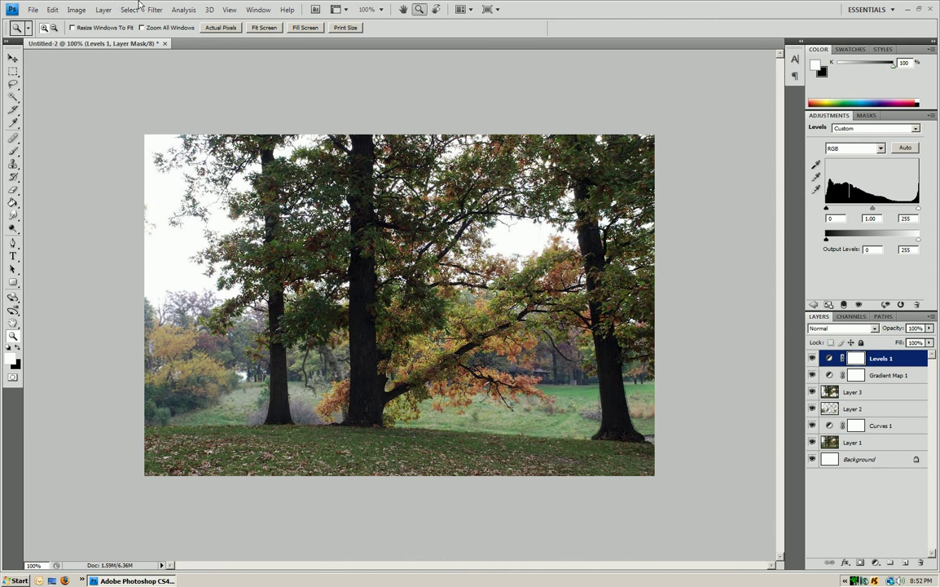
# Group the layers from Levels 1 down to Curves 1, and hide and show the group to compare the result
pyautogui.keyDown('shift'); pyautogui.click(877, 427); pyautogui.keyUp('shift')
pyautogui.click(104, 10)
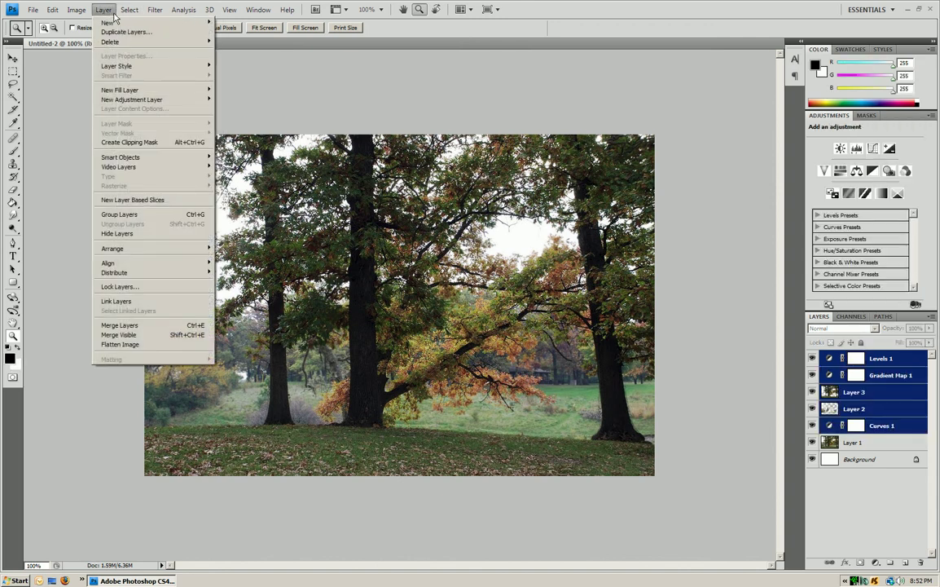
pyautogui.moveTo(114, 23)
pyautogui.click(260, 51)
pyautogui.press('Return')
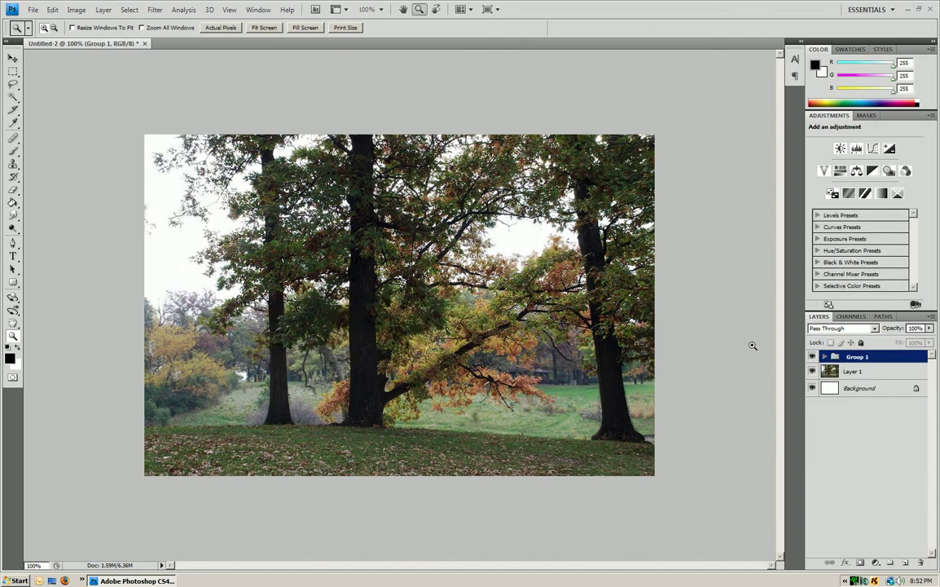
pyautogui.click(813, 357)
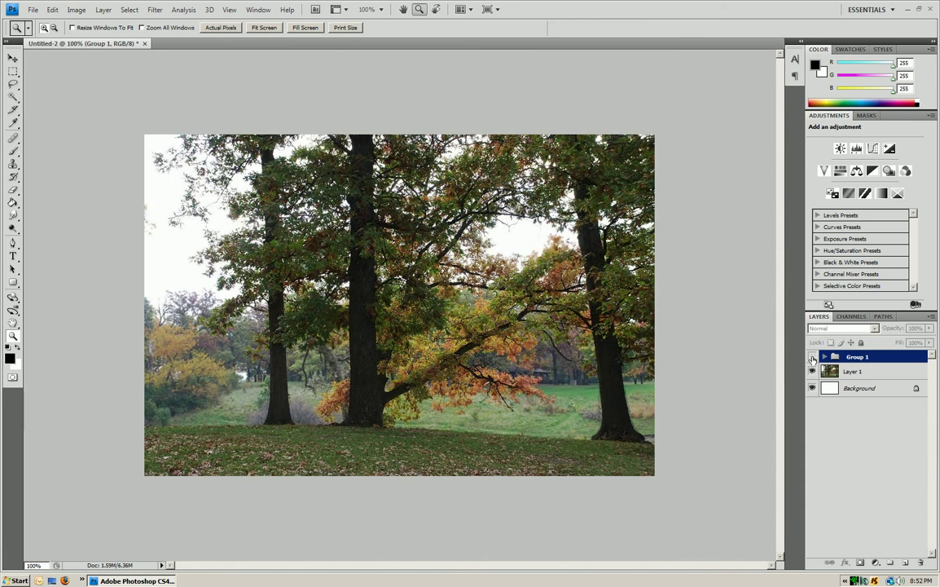
pyautogui.click(813, 358)
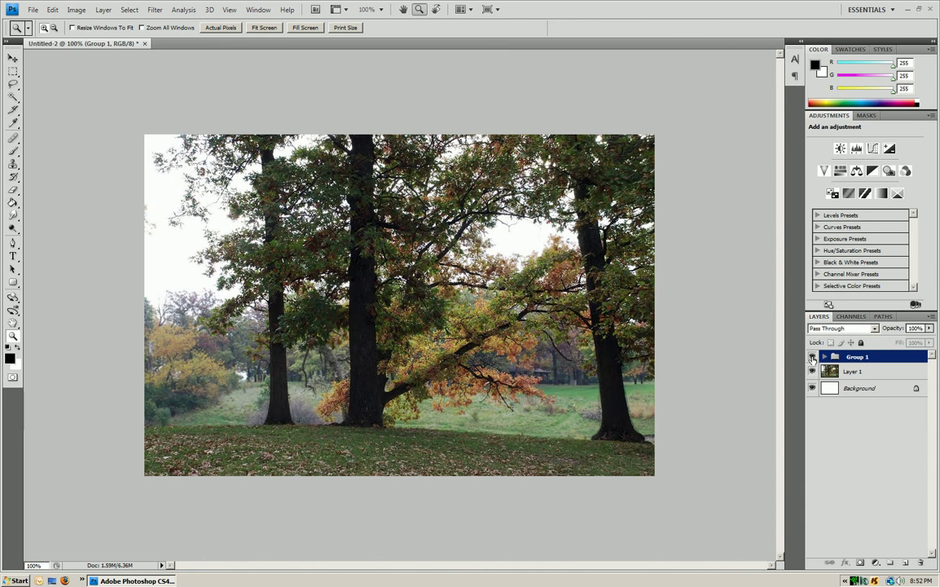